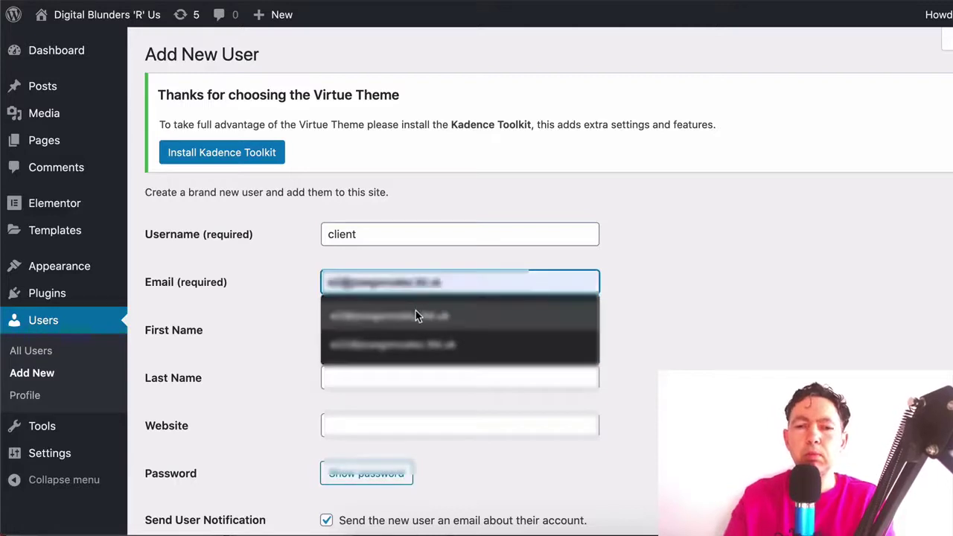
Fill in the new user's first and last name
scroll(487, 324, "down", 2)
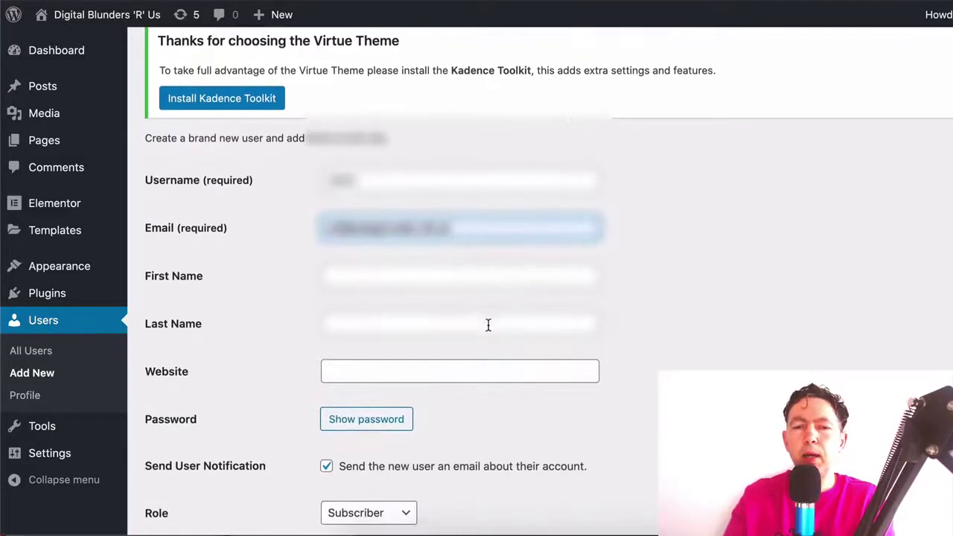
left_click(416, 279)
left_click(410, 305)
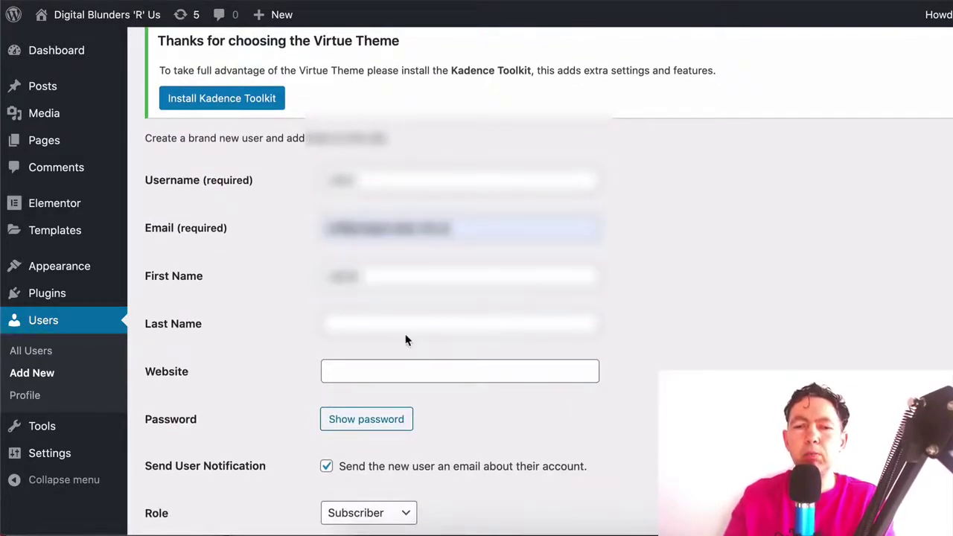
left_click(406, 326)
Replace the generated password with a short weak password
scroll(576, 367, "down", 3)
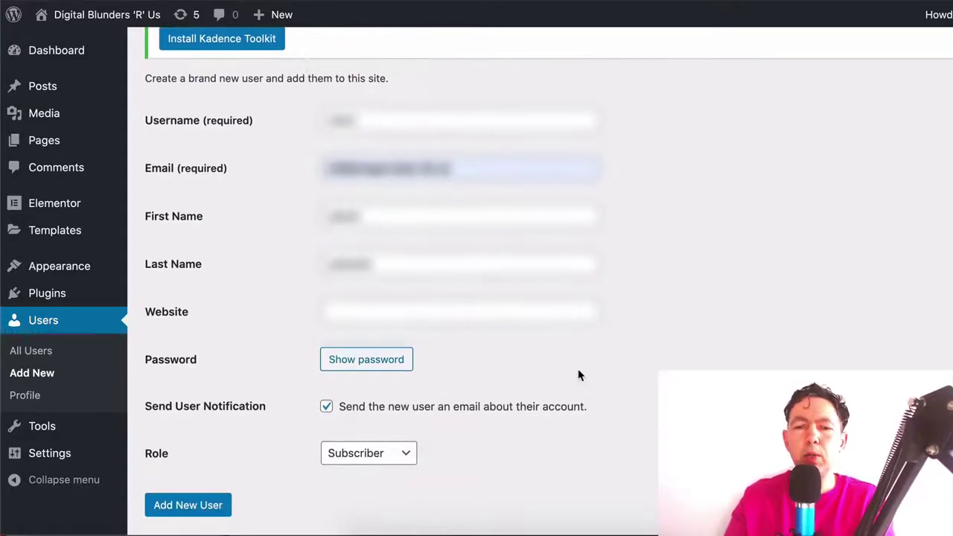
scroll(394, 369, "down", 1)
left_click(392, 327)
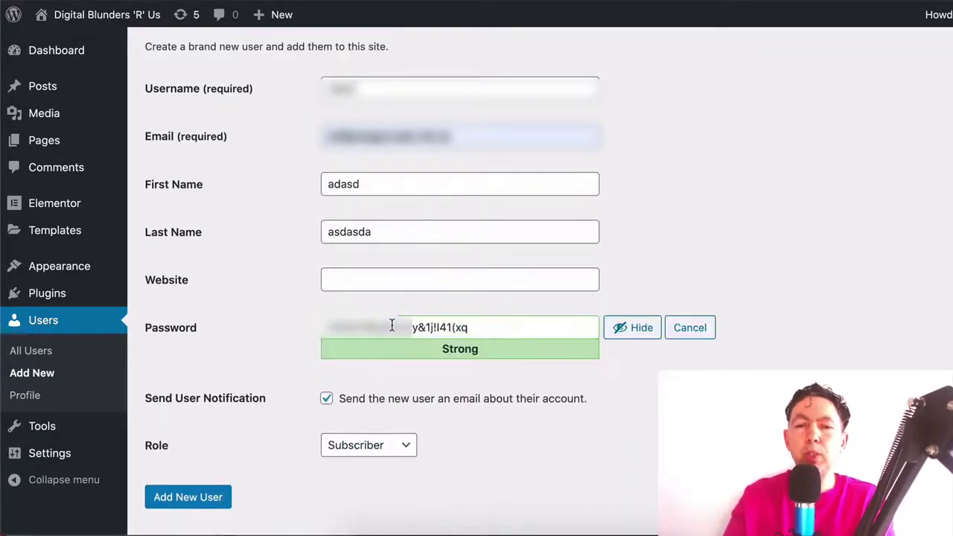
left_click_drag(498, 327, 283, 334)
type("asdasdas")
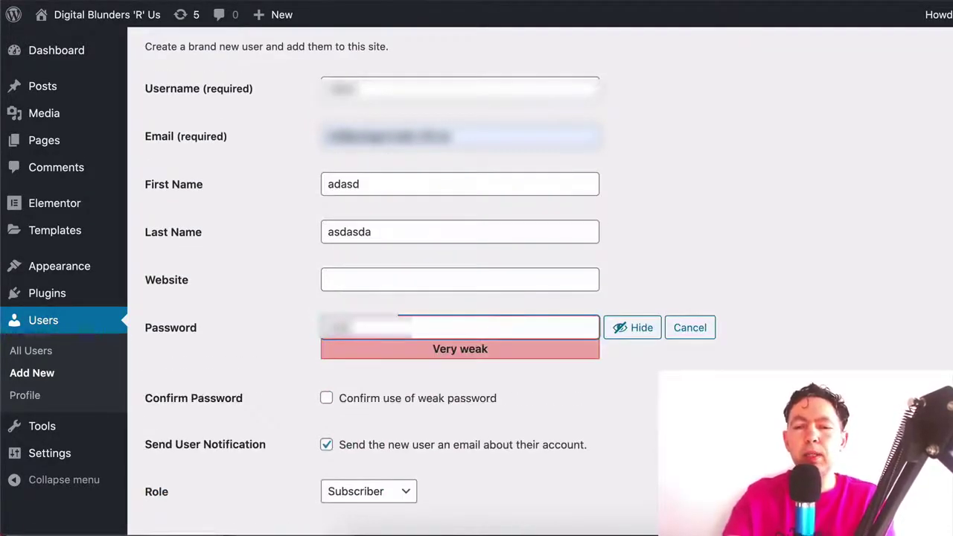
double_click(529, 330)
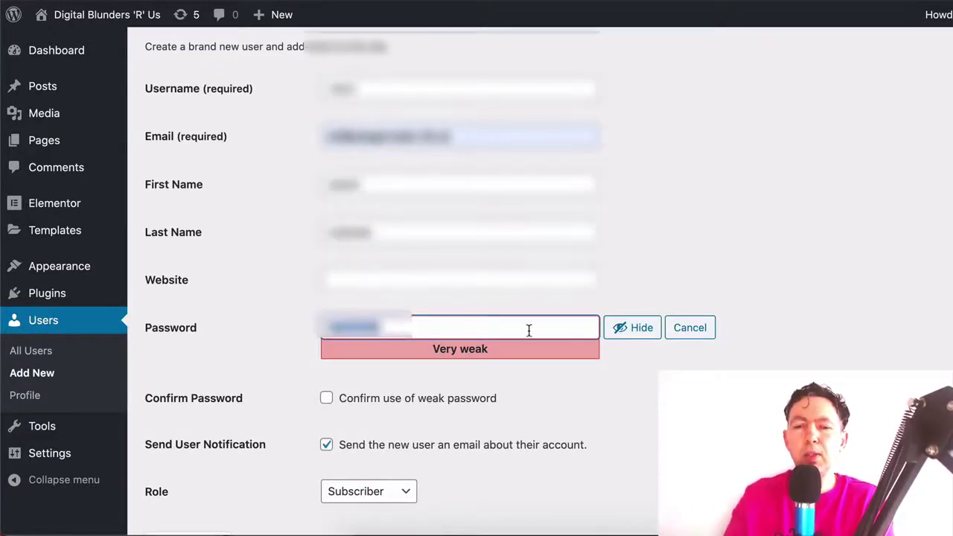
Confirm use of the weak password and turn off the new-user notification email
scroll(636, 381, "down", 2)
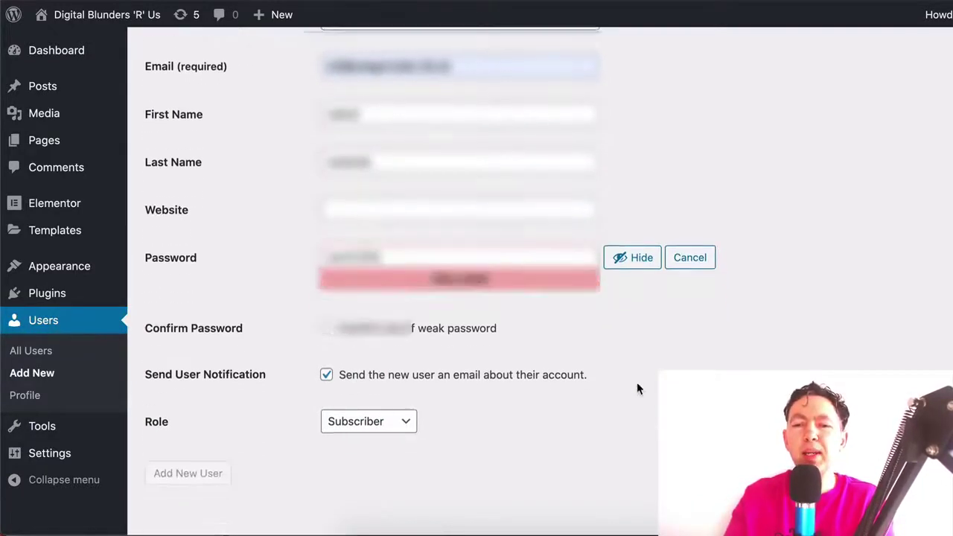
left_click(328, 336)
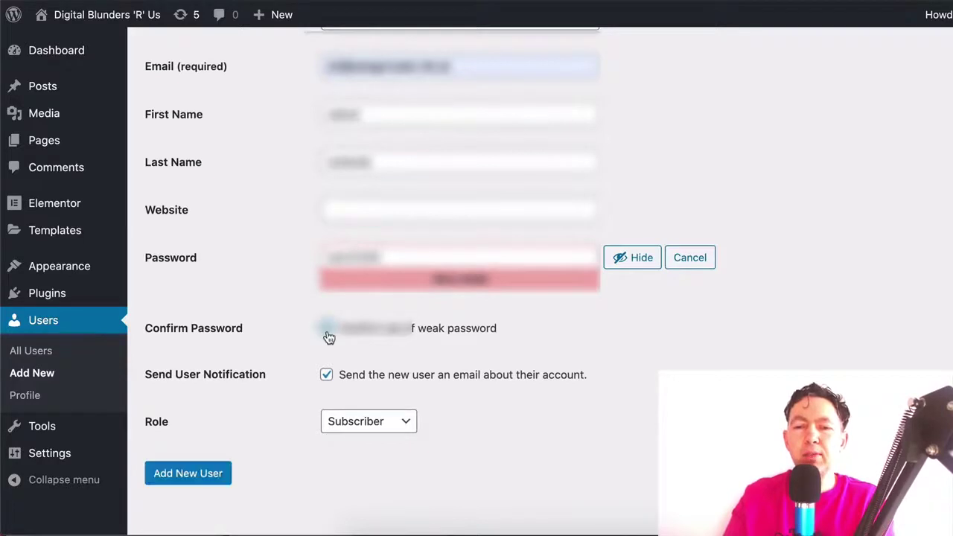
scroll(596, 352, "down", 1)
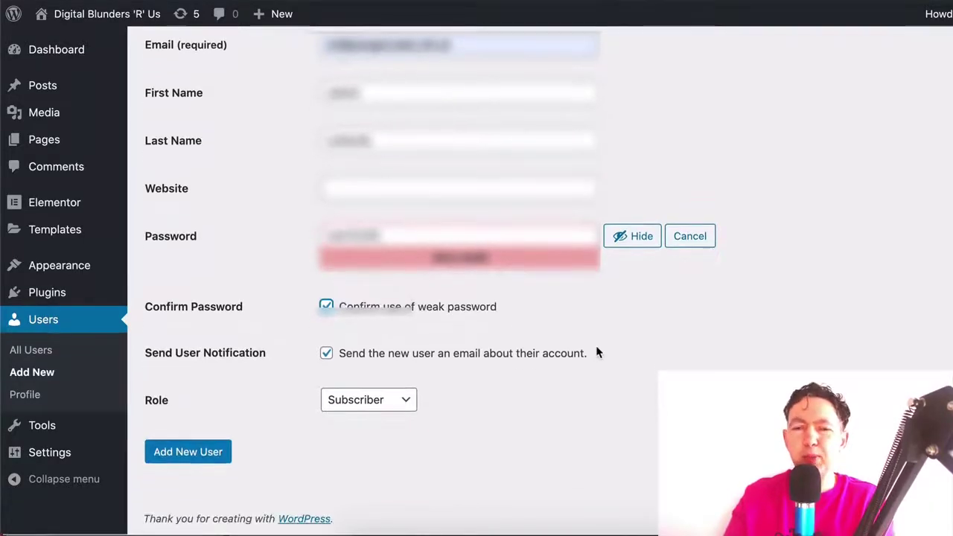
left_click(326, 353)
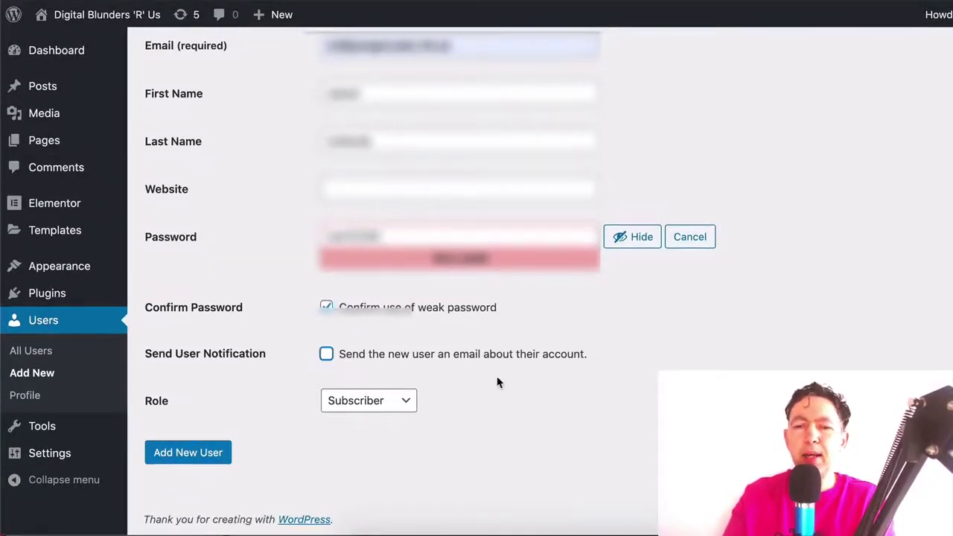
left_click(404, 408)
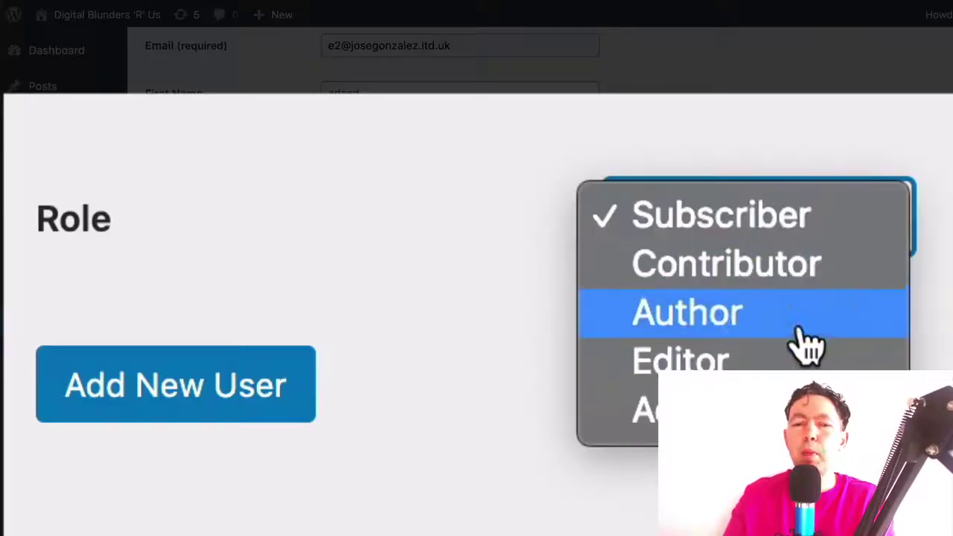
Choose Administrator as the role and create the client user account
left_click(364, 460)
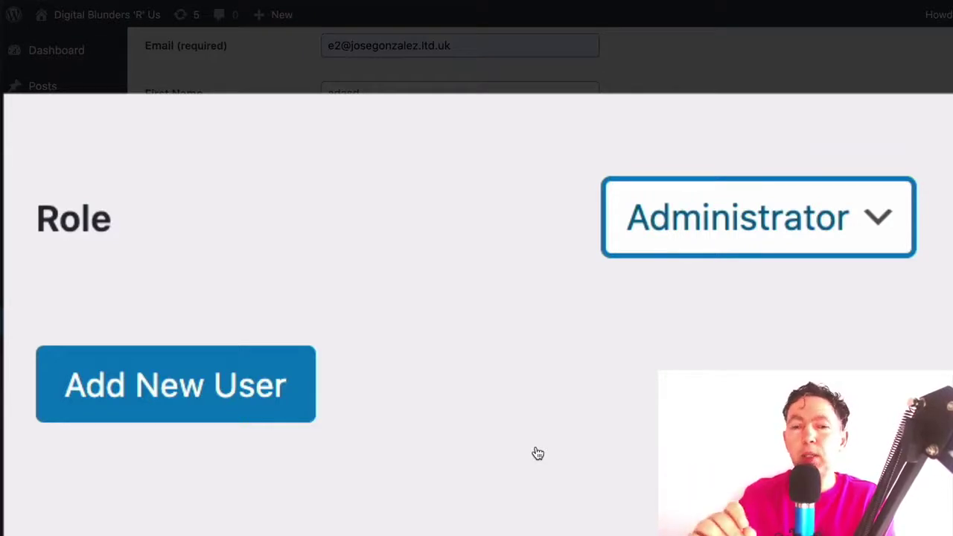
scroll(537, 453, "up", 2)
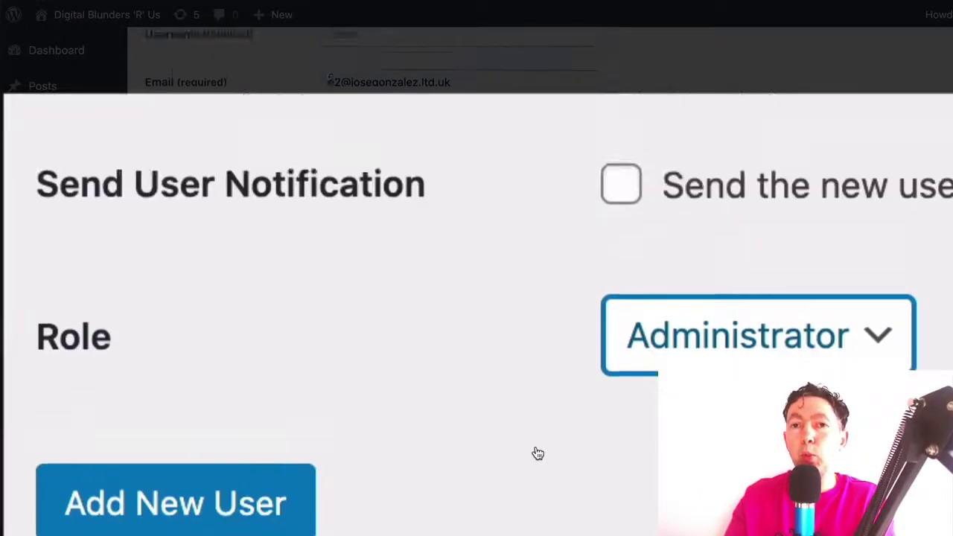
scroll(537, 453, "down", 2)
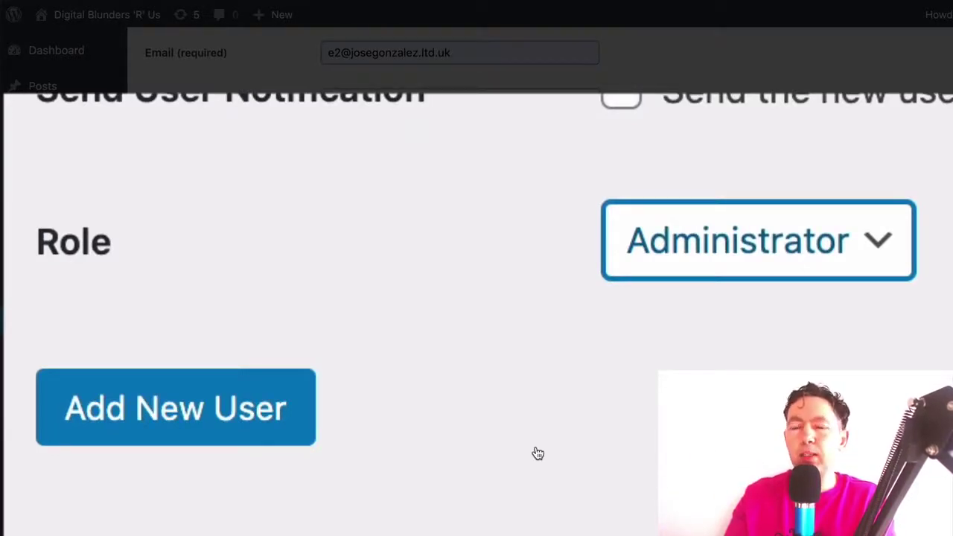
left_click(177, 423)
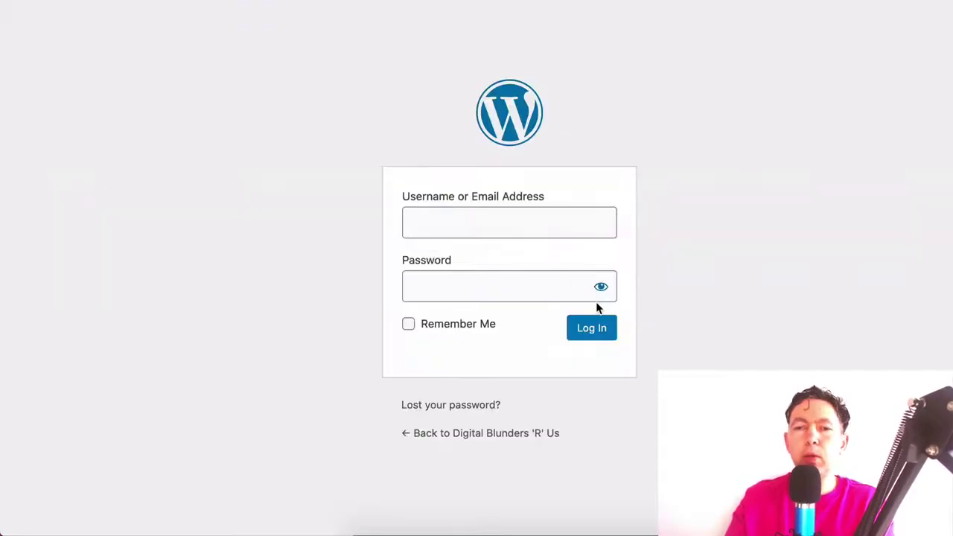
Log in as username 'client' with its password, then check the Users list
left_click(498, 232)
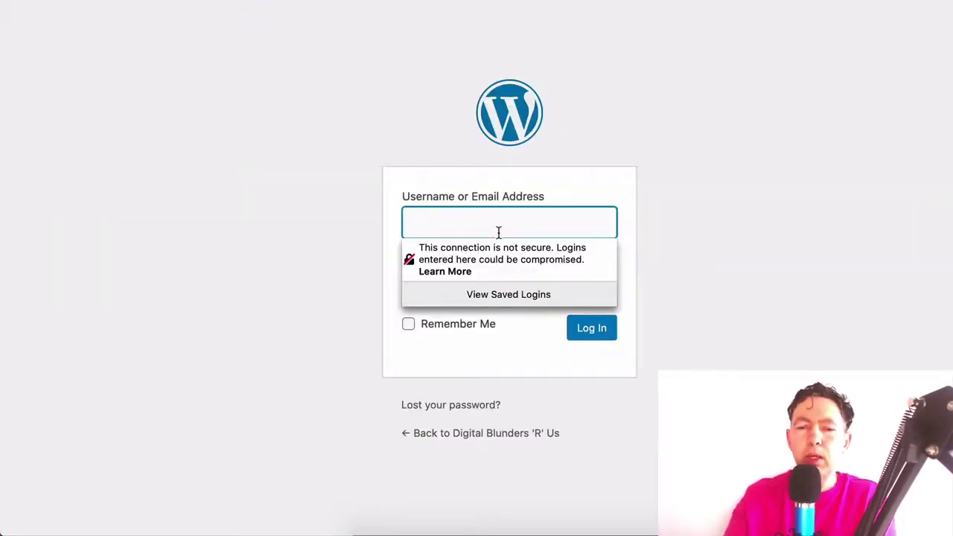
type("client")
key("Tab")
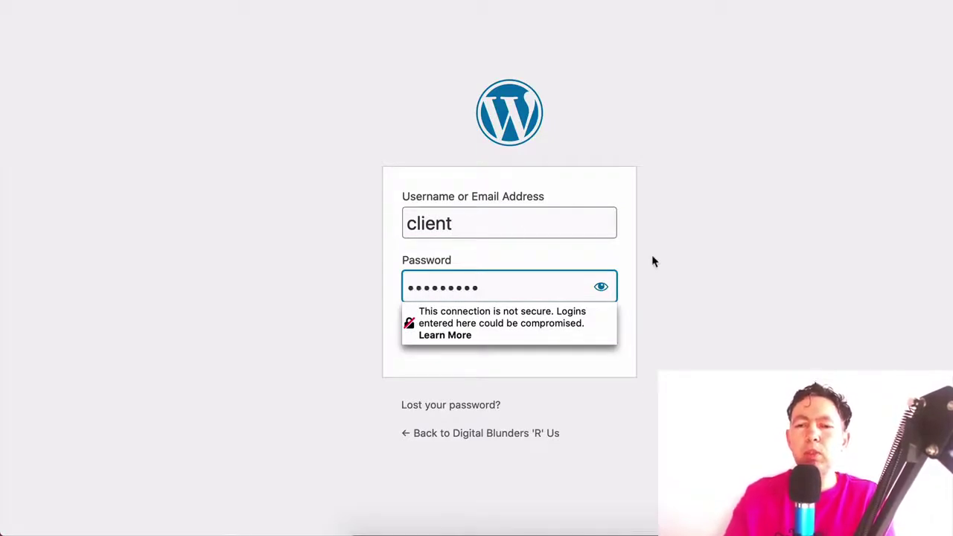
left_click(670, 325)
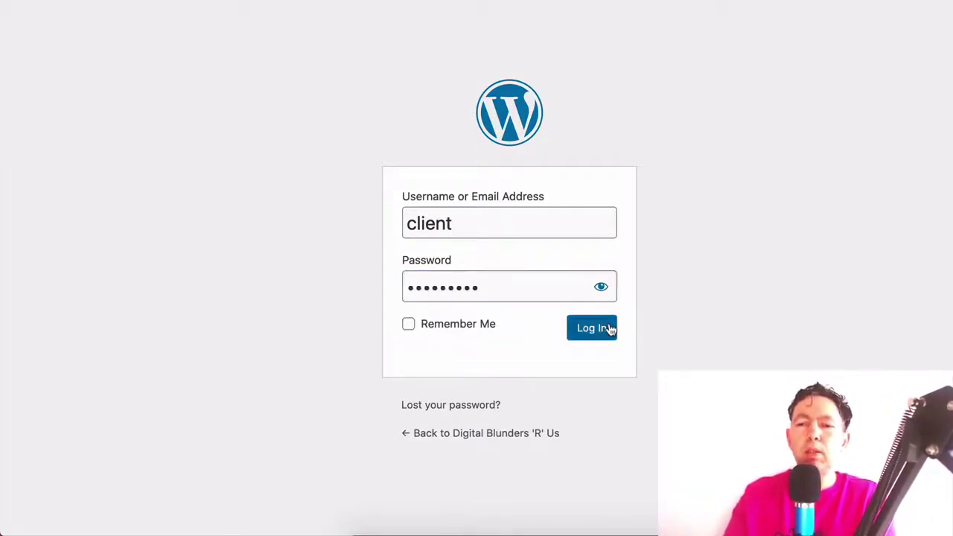
left_click(607, 329)
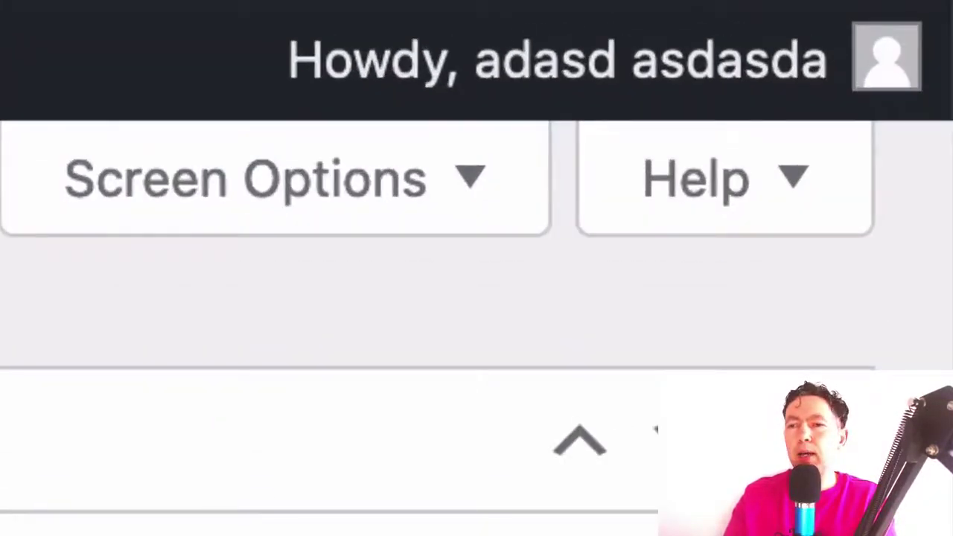
mouse_move(550, 119)
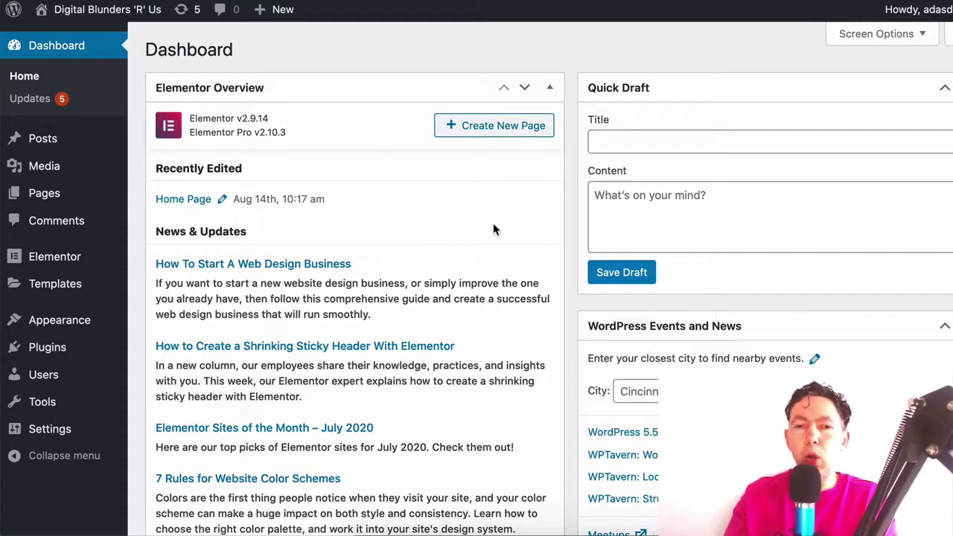
mouse_move(72, 253)
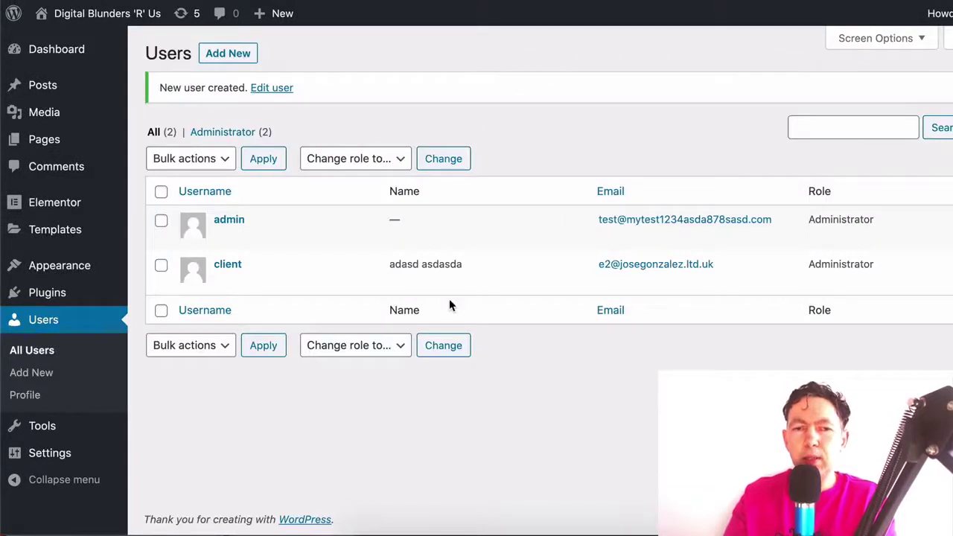
Search new plugins for 'white label cms', then install and activate White Label CMS
mouse_move(64, 293)
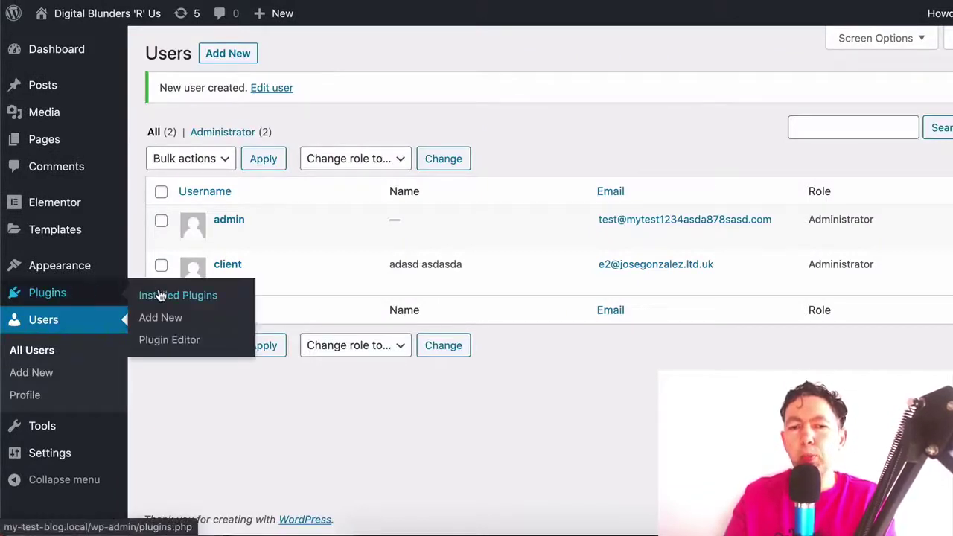
left_click(163, 319)
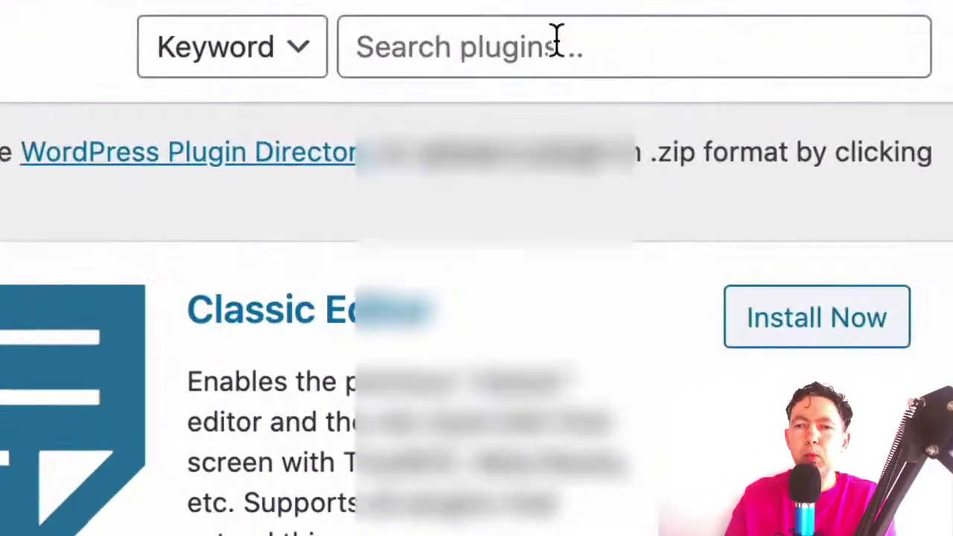
left_click(849, 98)
type("white label ")
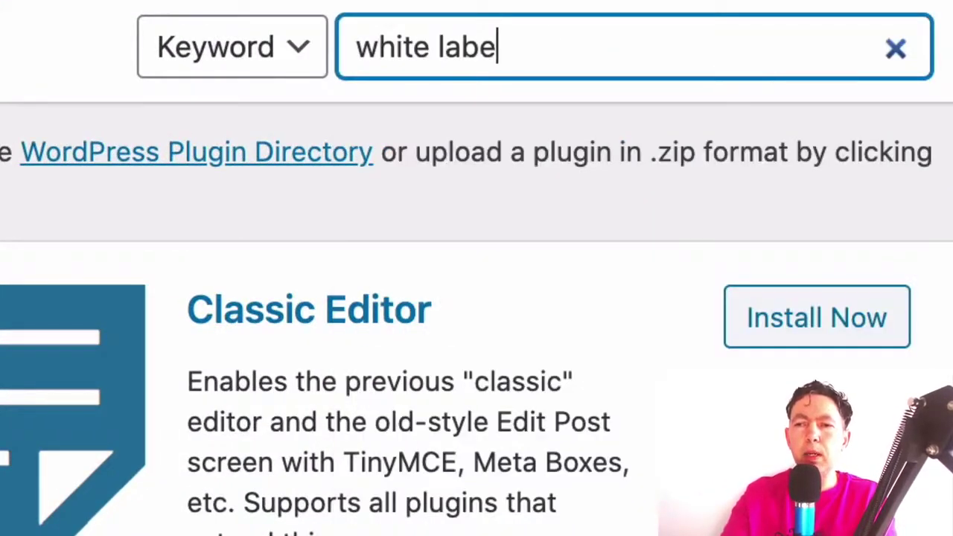
type("cms")
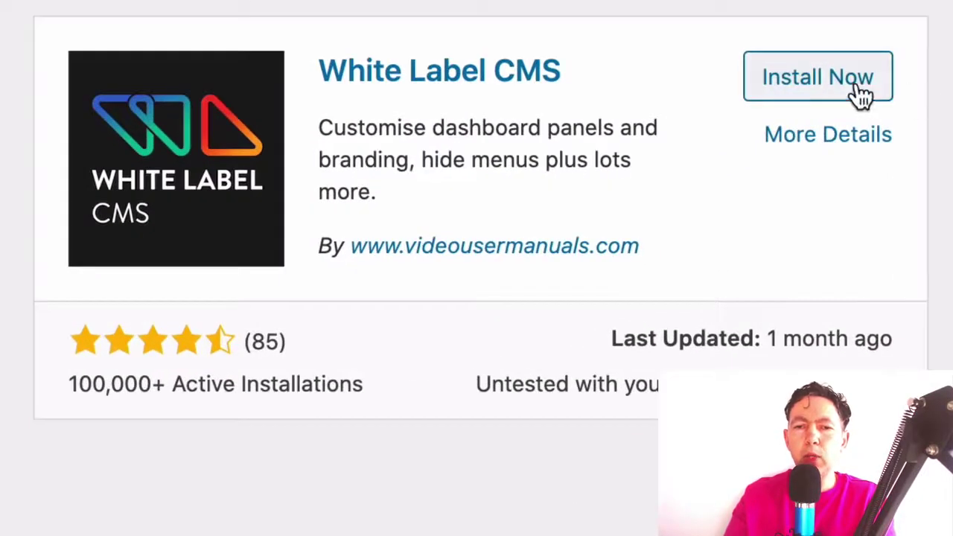
left_click(861, 94)
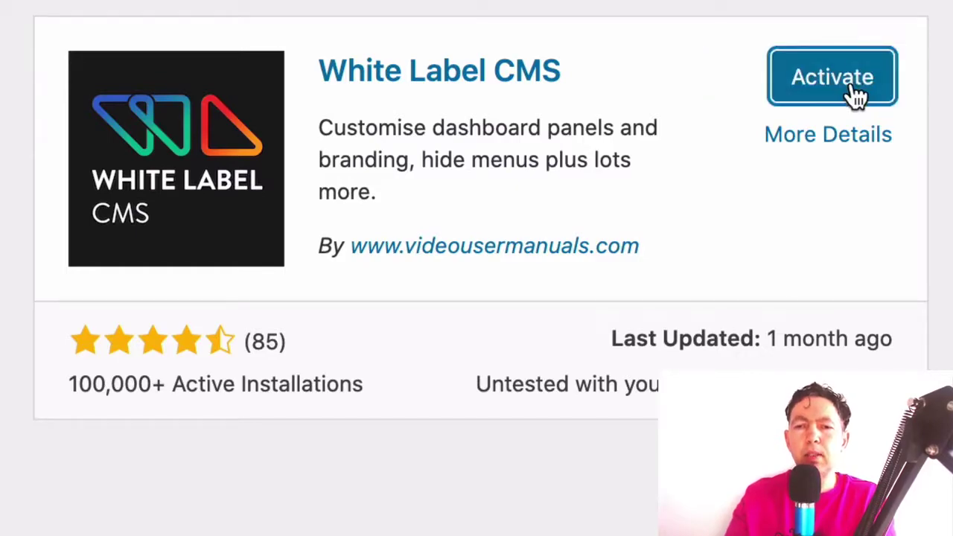
left_click(855, 96)
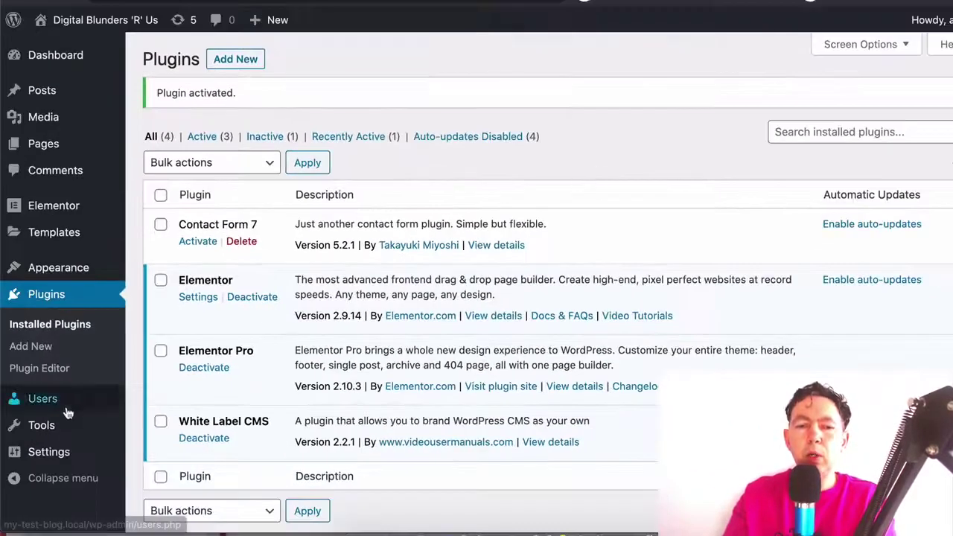
Open the White Label CMS wizard and enter developer name 'Digital Blunders LLC'
mouse_move(44, 457)
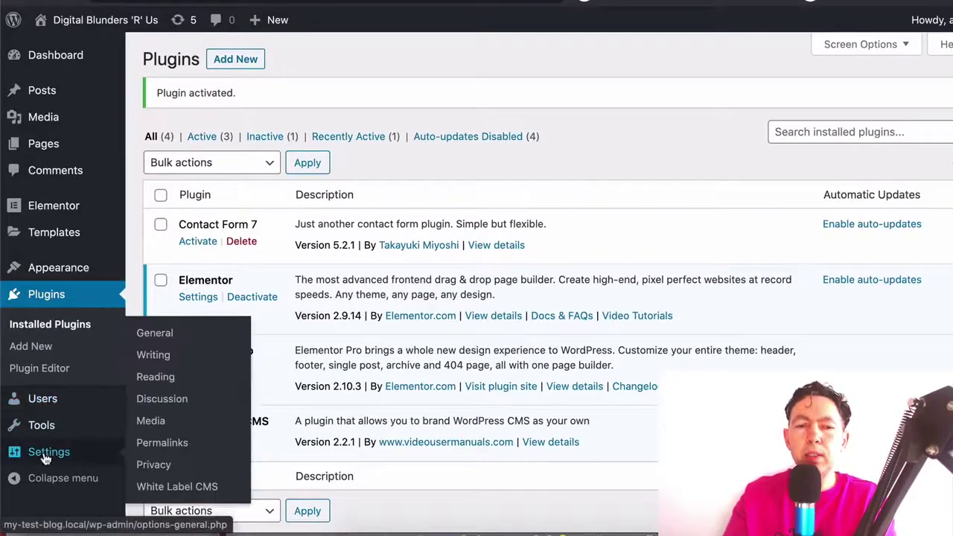
left_click(181, 486)
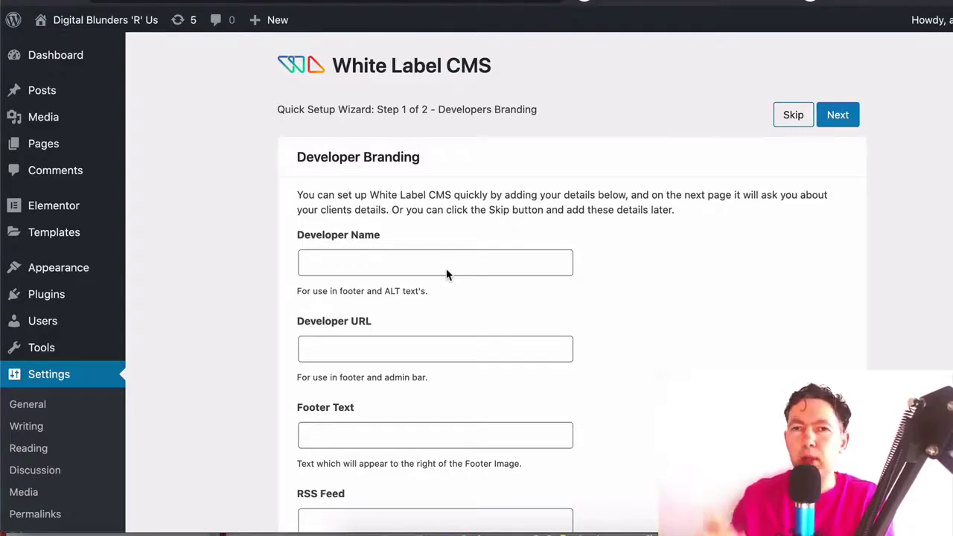
scroll(582, 275, "down", 1)
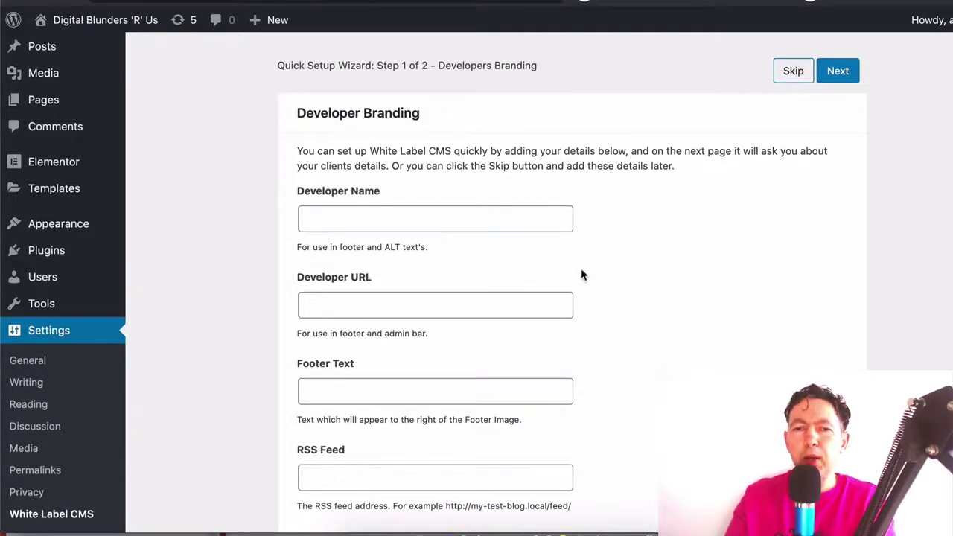
scroll(665, 283, "up", 1)
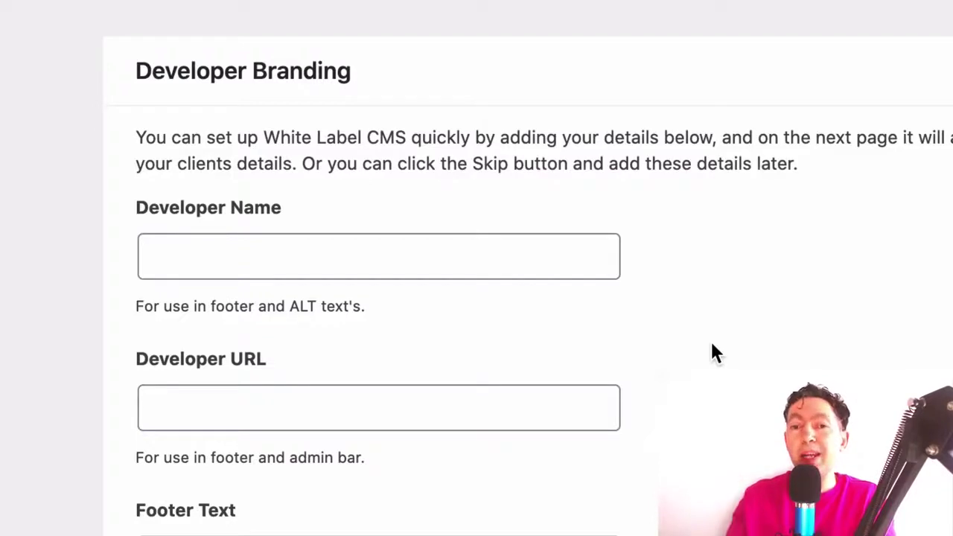
left_click(377, 257)
type("Dig")
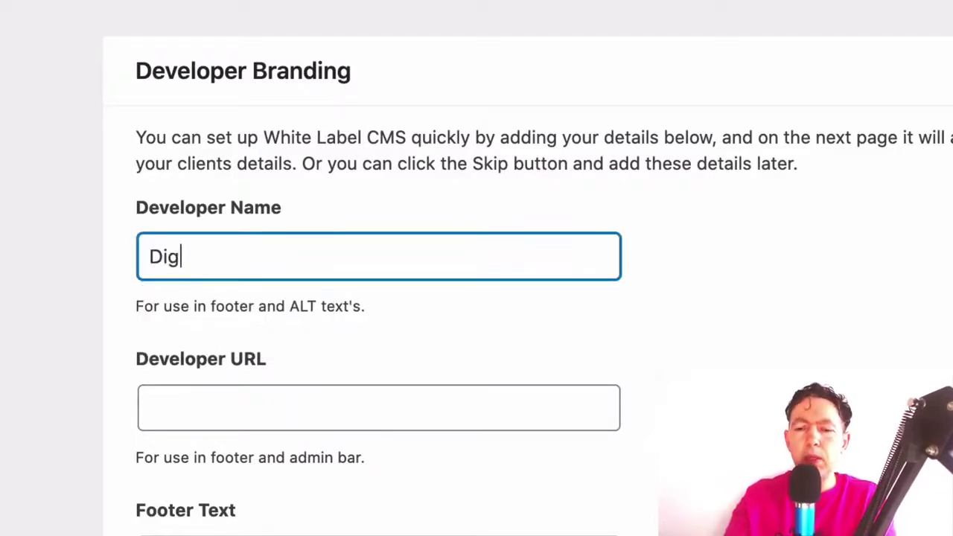
type("ital Blunders LLC")
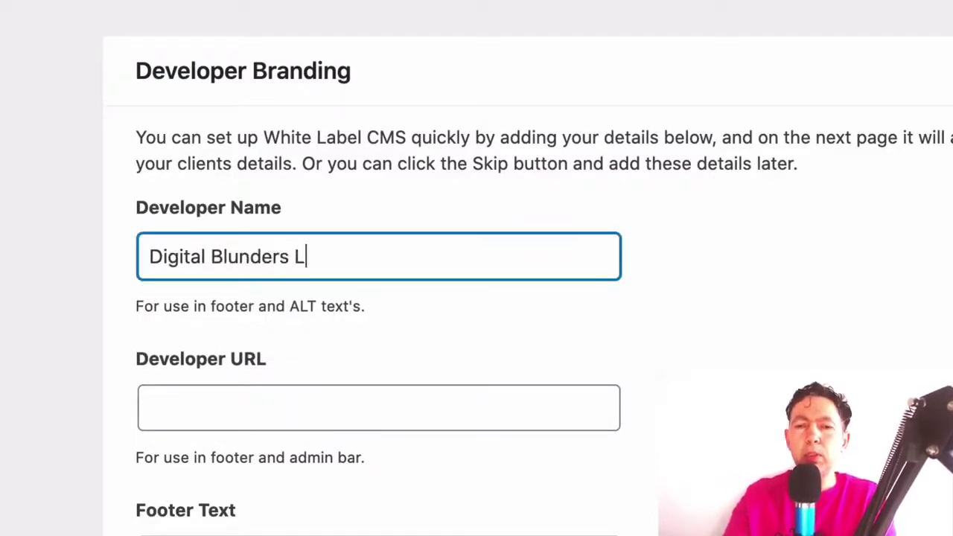
left_click(363, 372)
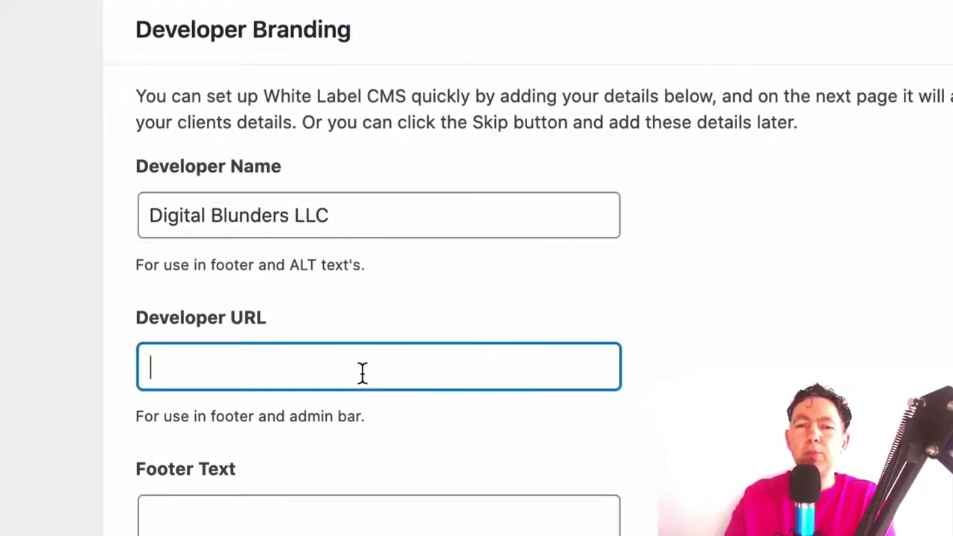
type("https")
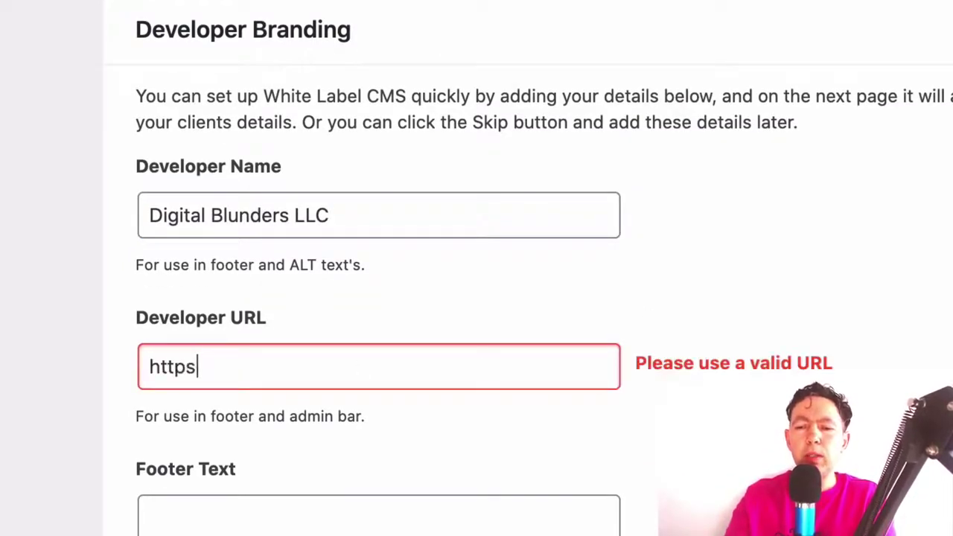
type("://www.google.com")
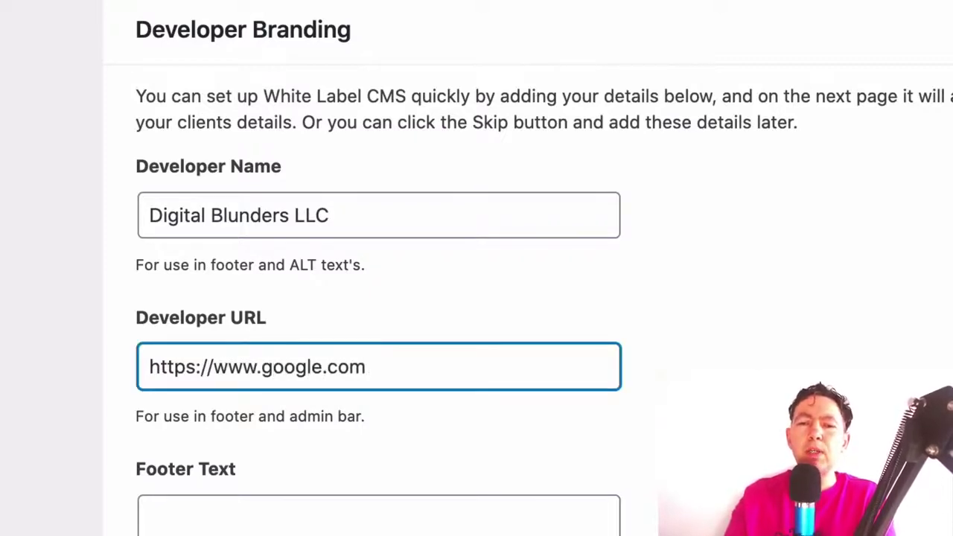
scroll(752, 346, "down", 3)
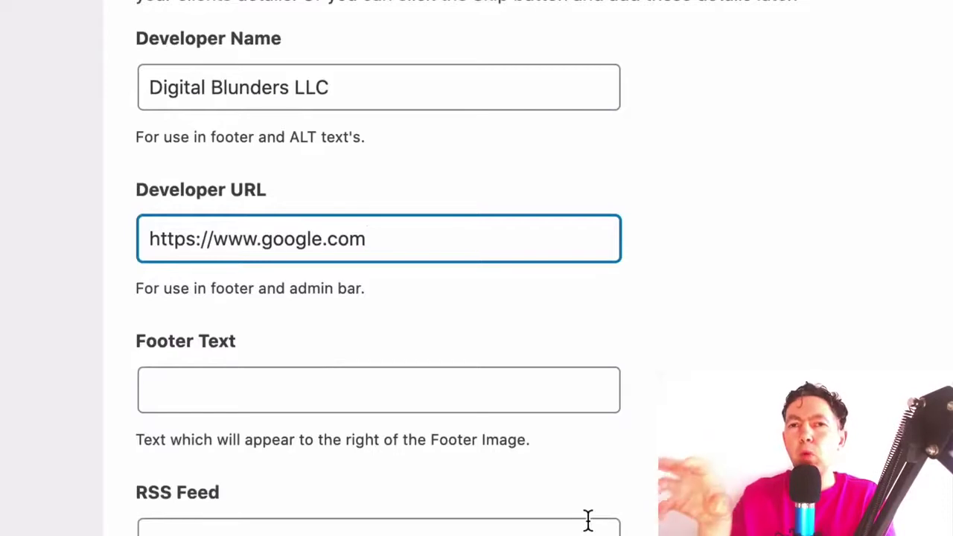
left_click(508, 393)
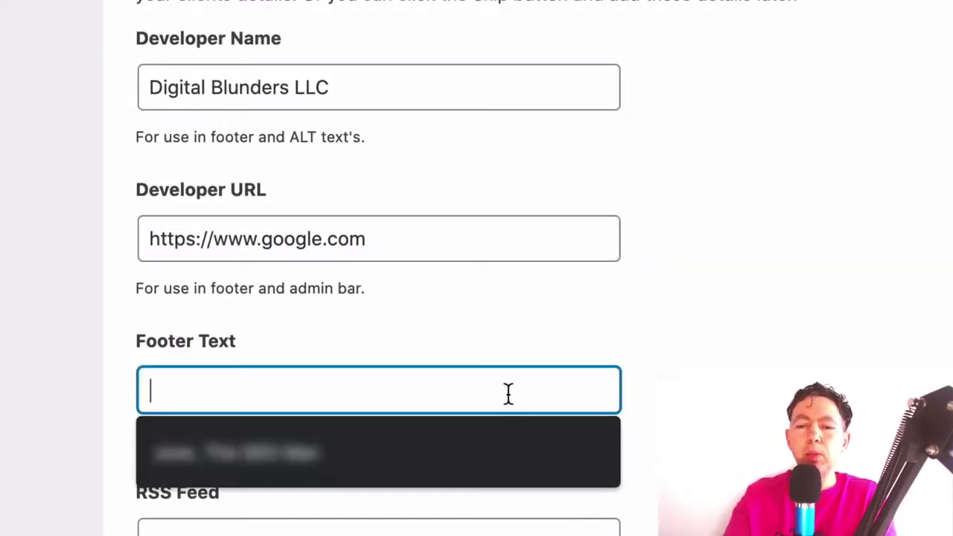
type("Footer Text")
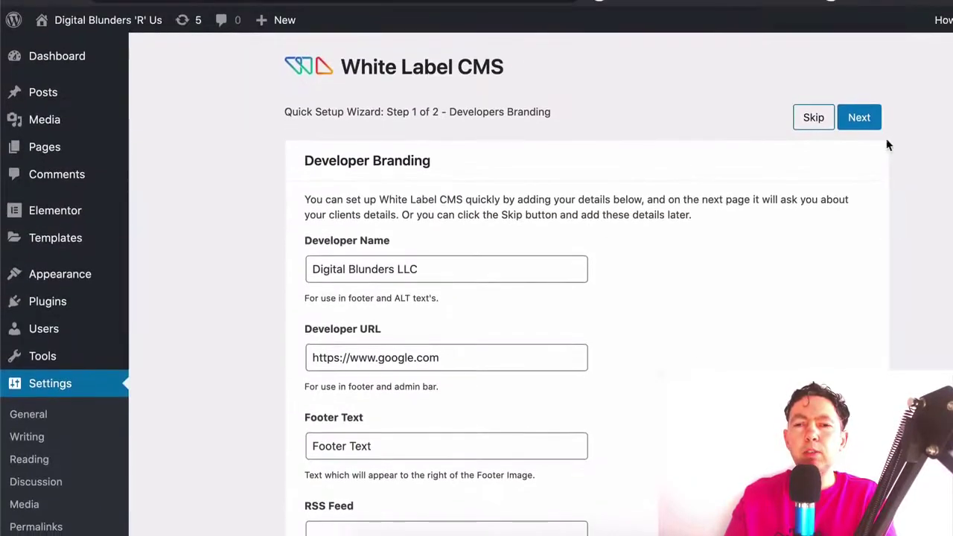
left_click(858, 130)
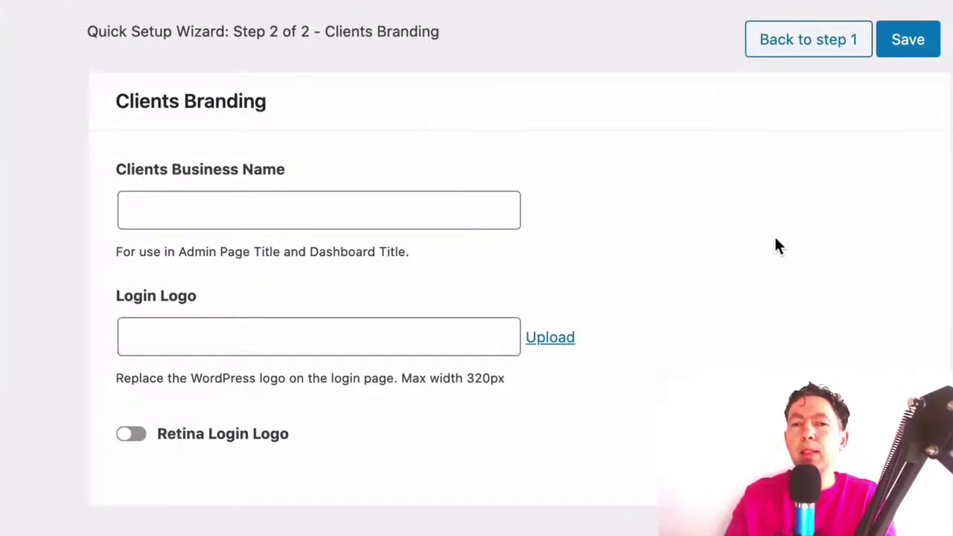
Enter 'Clumsy Client' in the Clients Business Name field
left_click(253, 215)
type("Clum")
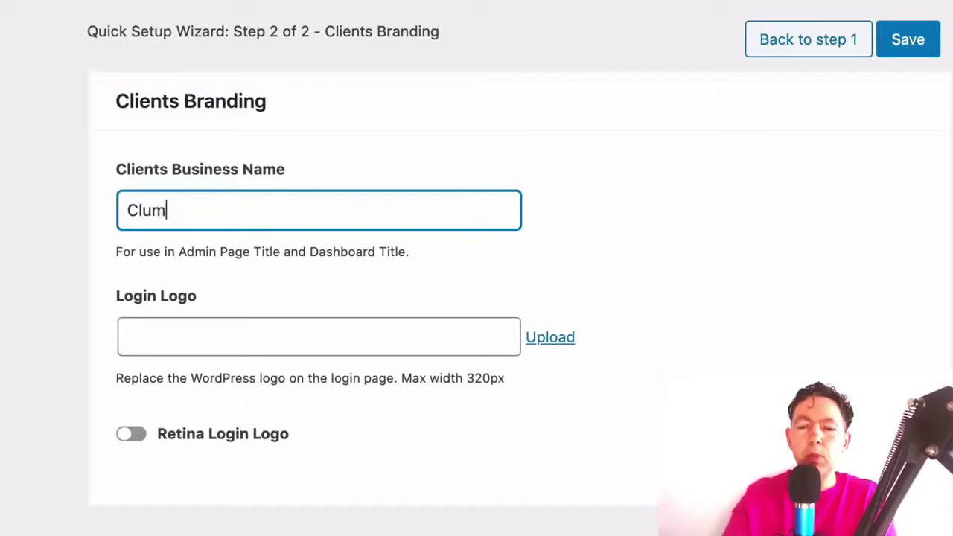
type("sy Client")
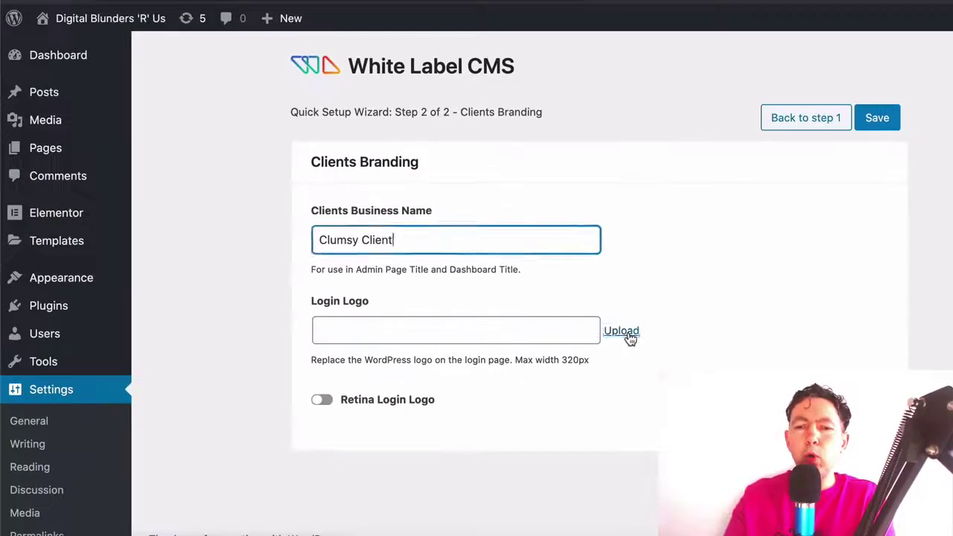
Upload the login-logo image and insert it as the Login Logo
left_click(561, 347)
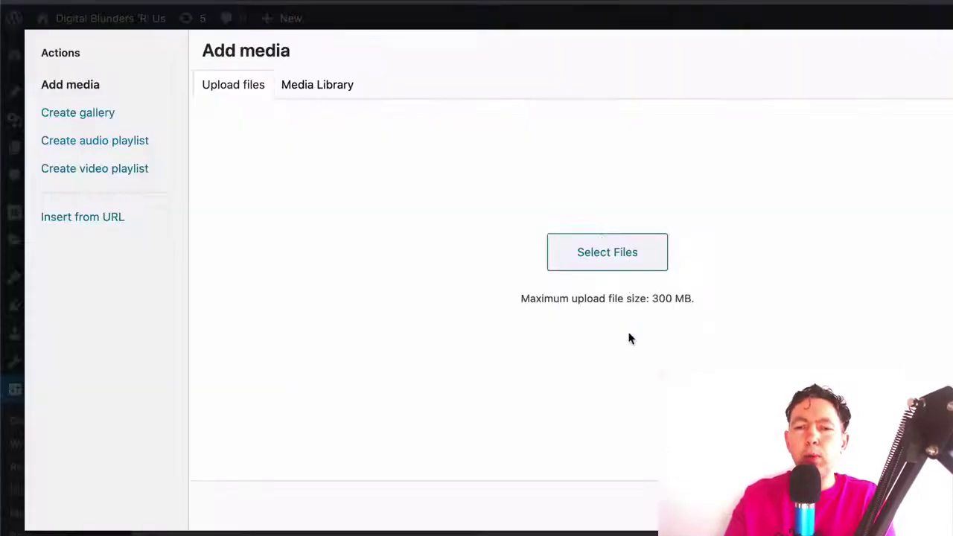
left_click(610, 304)
left_click(363, 89)
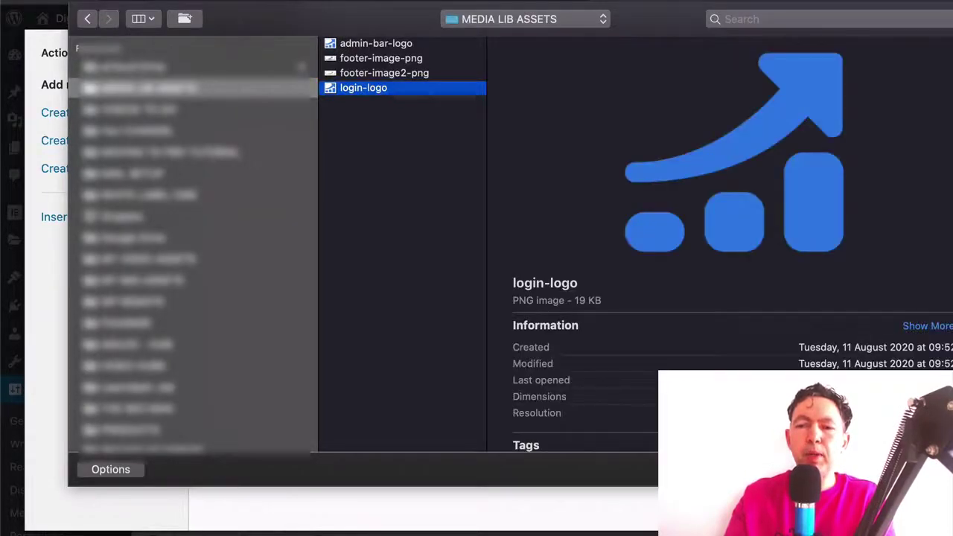
key("Return")
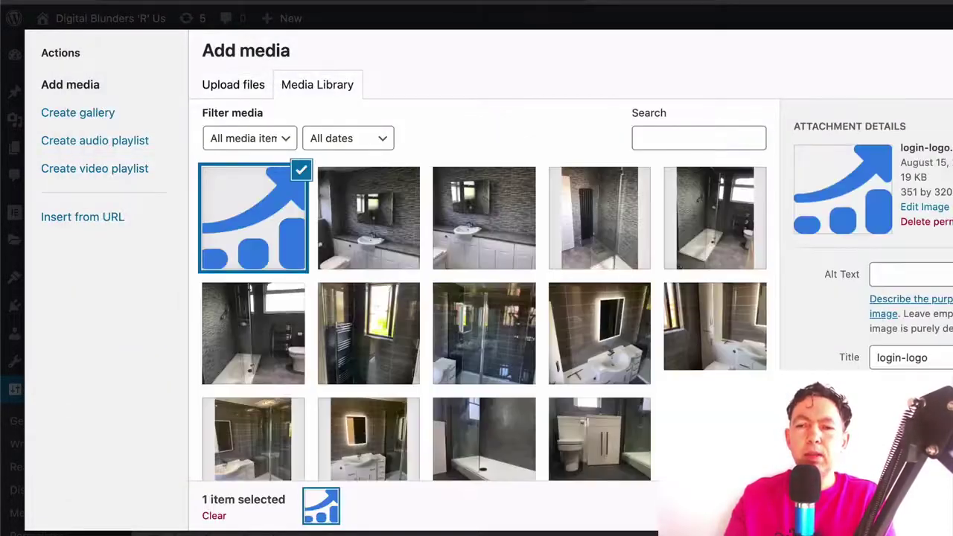
key("Return")
Leave Retina Login Logo switched off and save the setup wizard
scroll(476, 297, "down", 1)
scroll(476, 298, "up", 1)
scroll(351, 400, "down", 2)
left_click(330, 413)
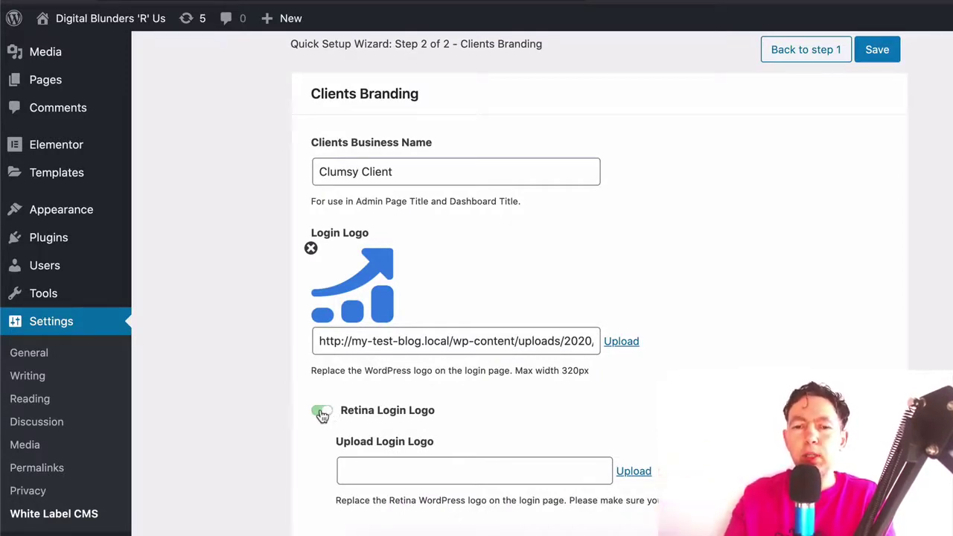
left_click(320, 412)
scroll(595, 297, "up", 2)
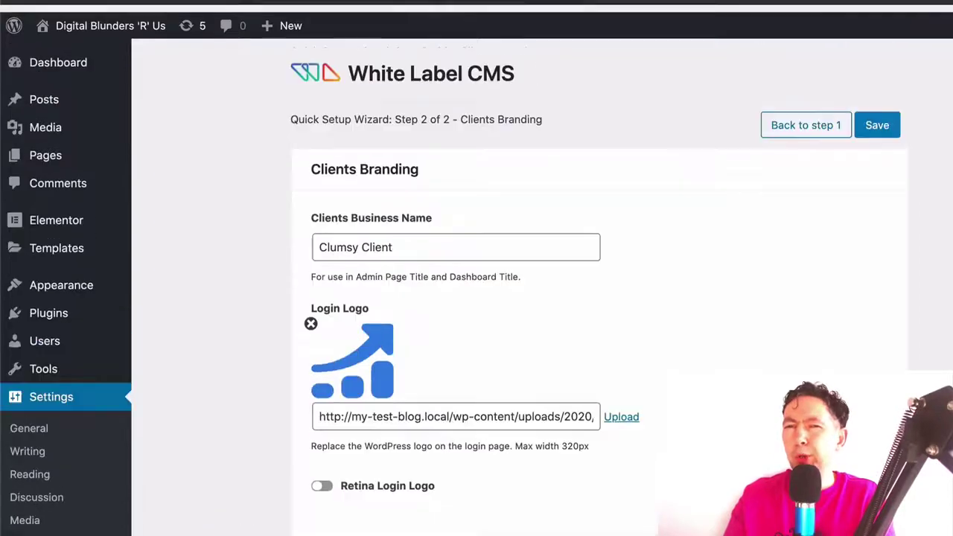
left_click(877, 119)
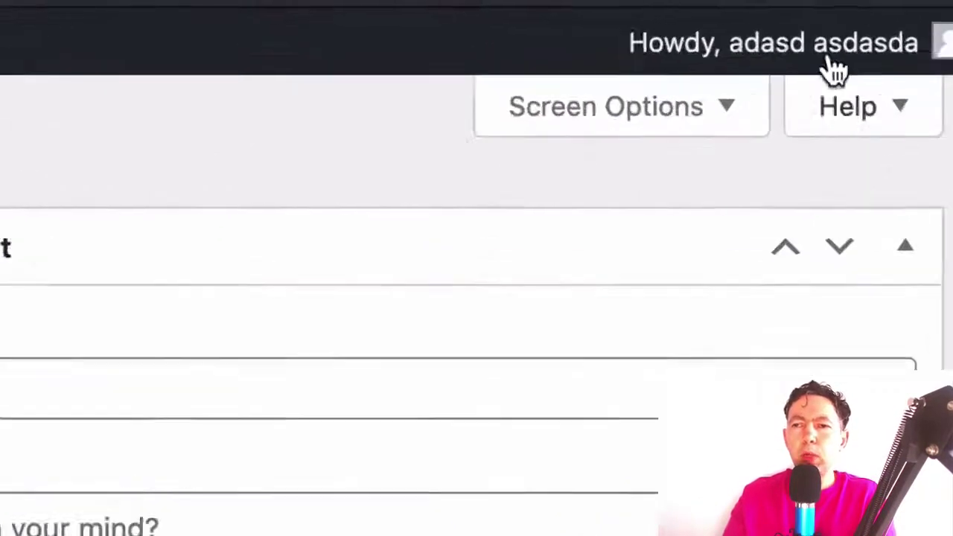
Log out of the client account and scroll the login page to view the chart logo
mouse_move(952, 18)
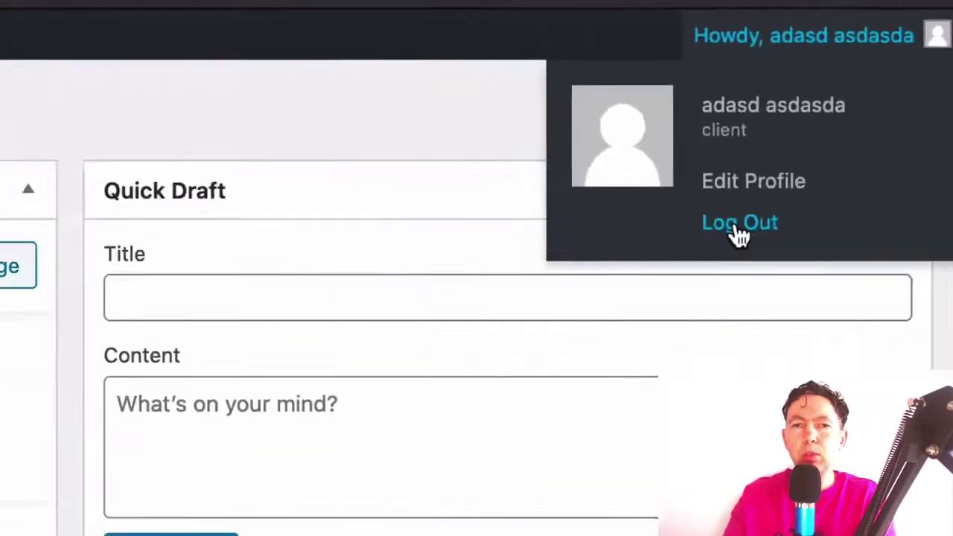
left_click(555, 385)
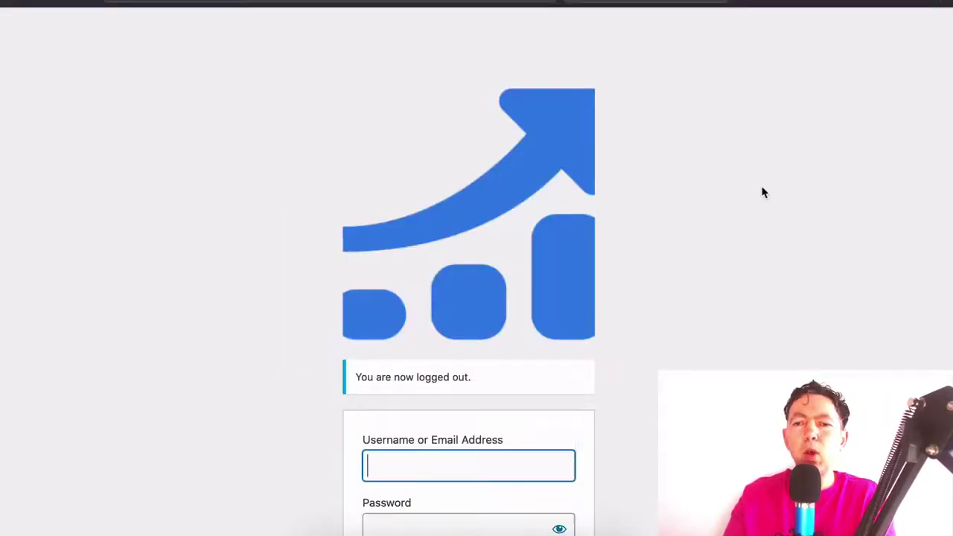
scroll(748, 225, "down", 2)
scroll(749, 227, "up", 2)
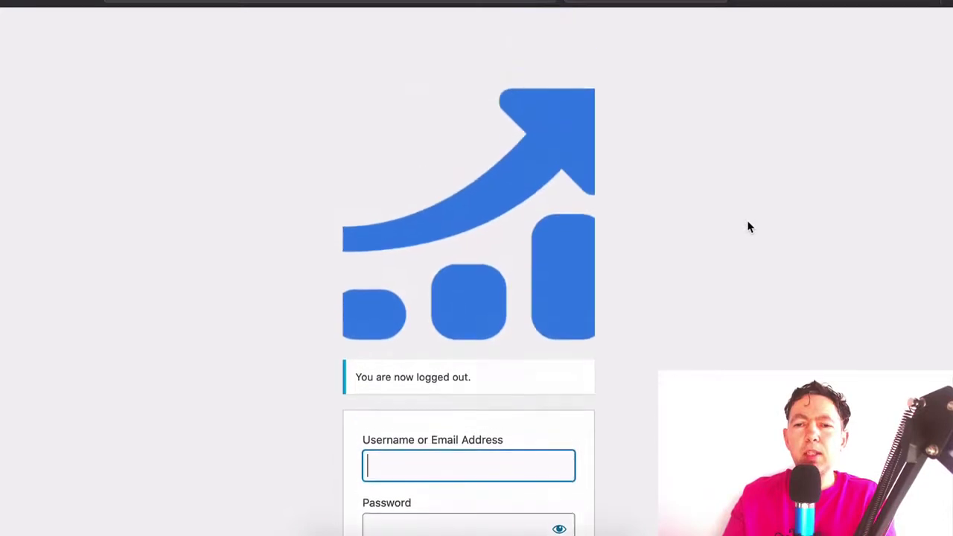
scroll(749, 227, "down", 2)
scroll(748, 227, "up", 2)
scroll(749, 227, "down", 1)
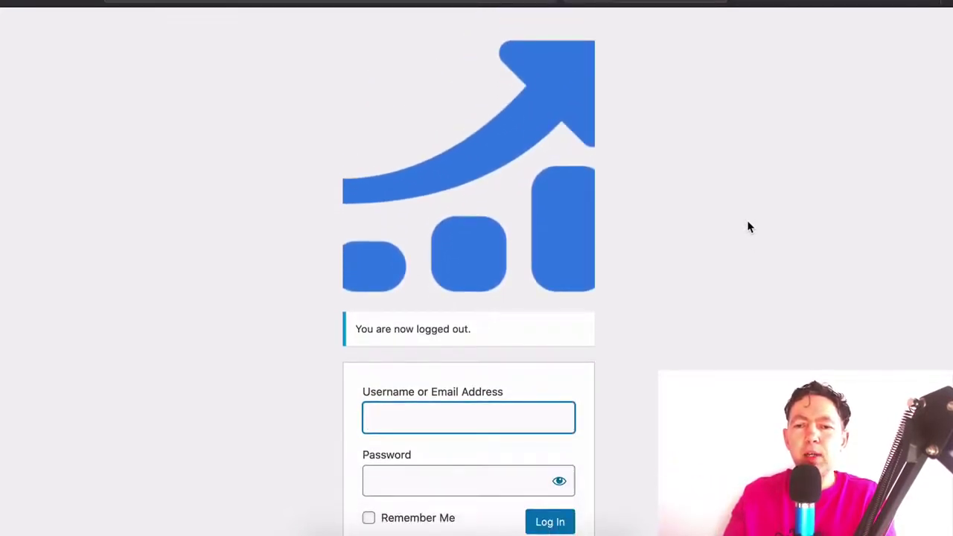
scroll(748, 227, "down", 2)
scroll(748, 227, "up", 1)
scroll(748, 227, "up", 1)
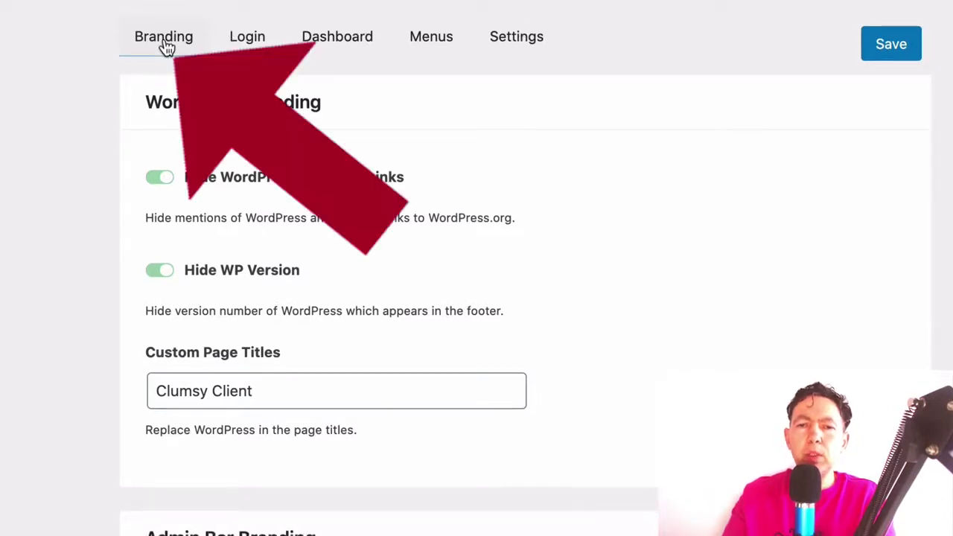
Scroll the Branding settings down to Admin Bar Branding, showing alt text Digital Blunders LLC
scroll(364, 162, "down", 1)
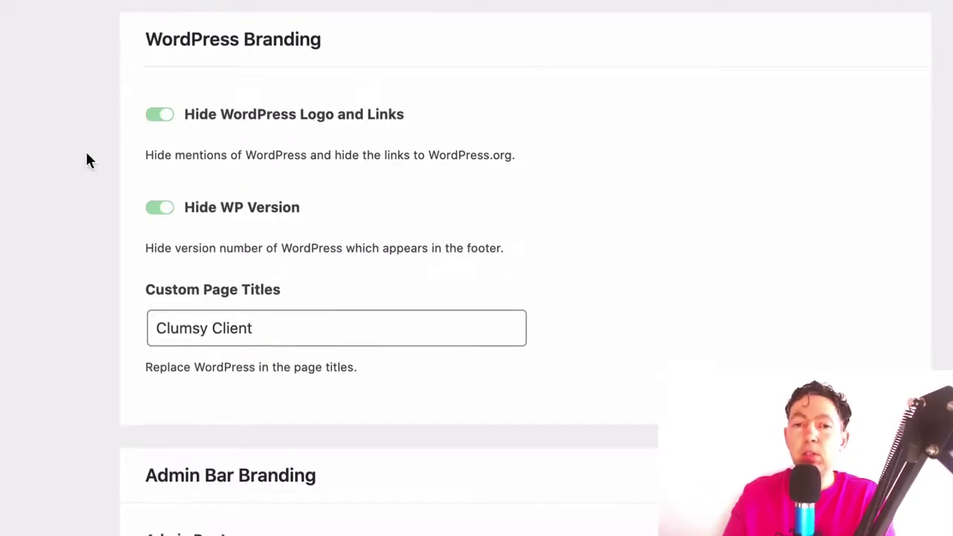
scroll(87, 157, "down", 1)
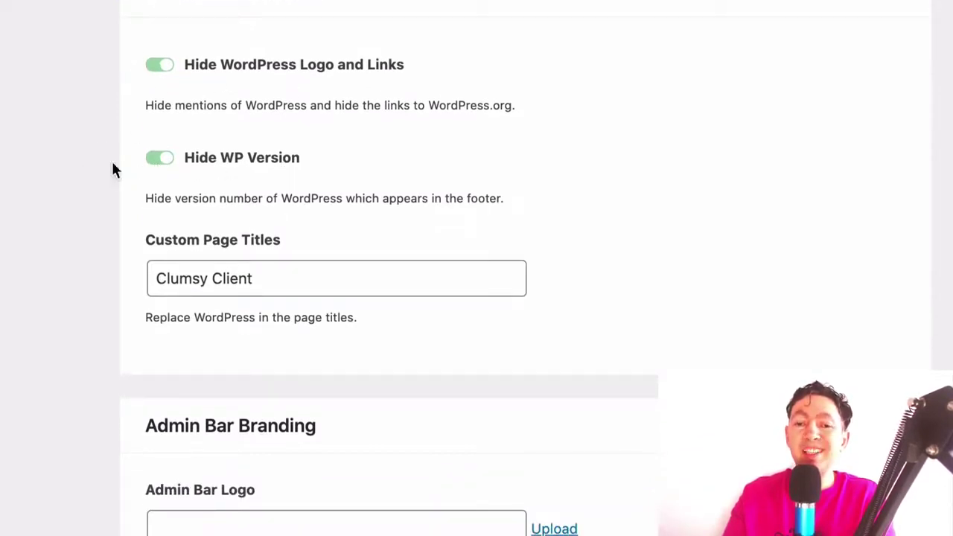
scroll(64, 171, "down", 1)
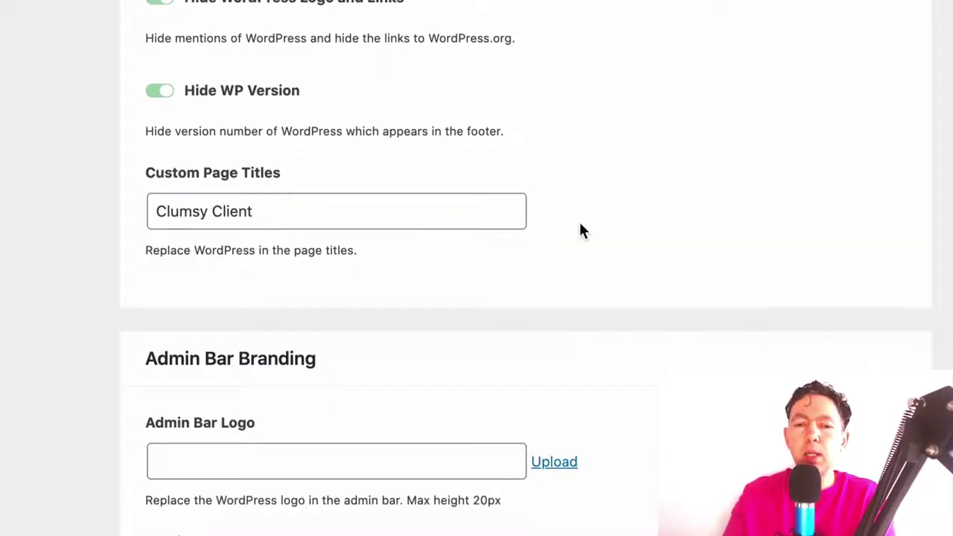
scroll(579, 225, "down", 5)
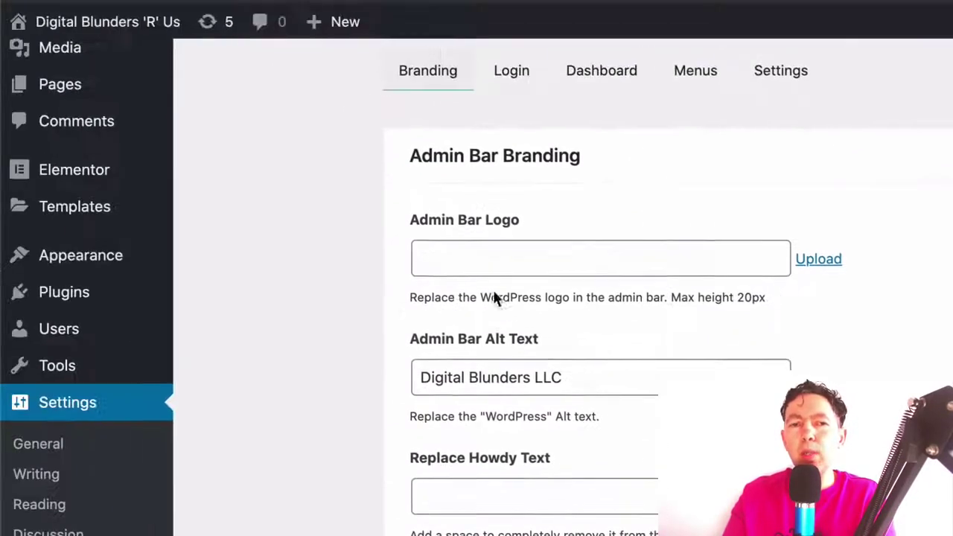
scroll(364, 309, "up", 1)
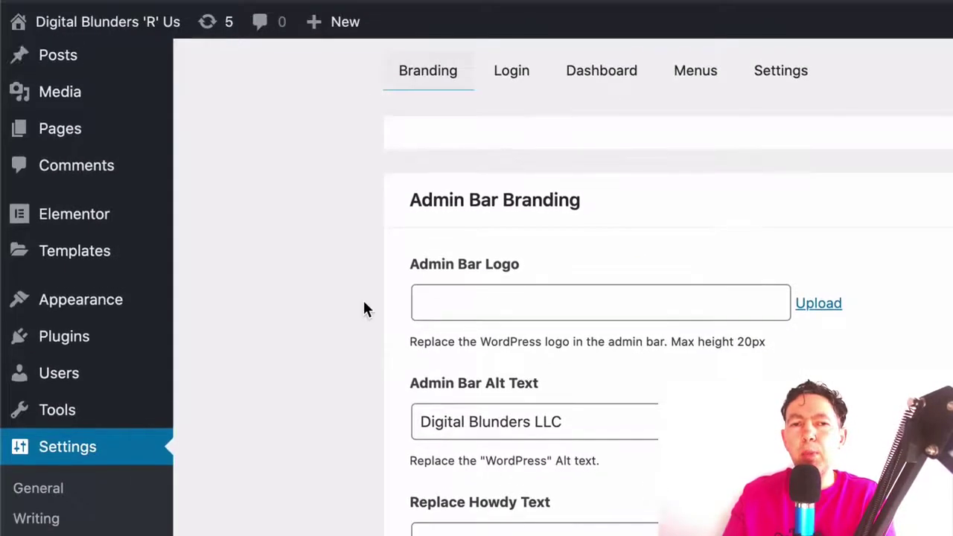
scroll(521, 297, "down", 1)
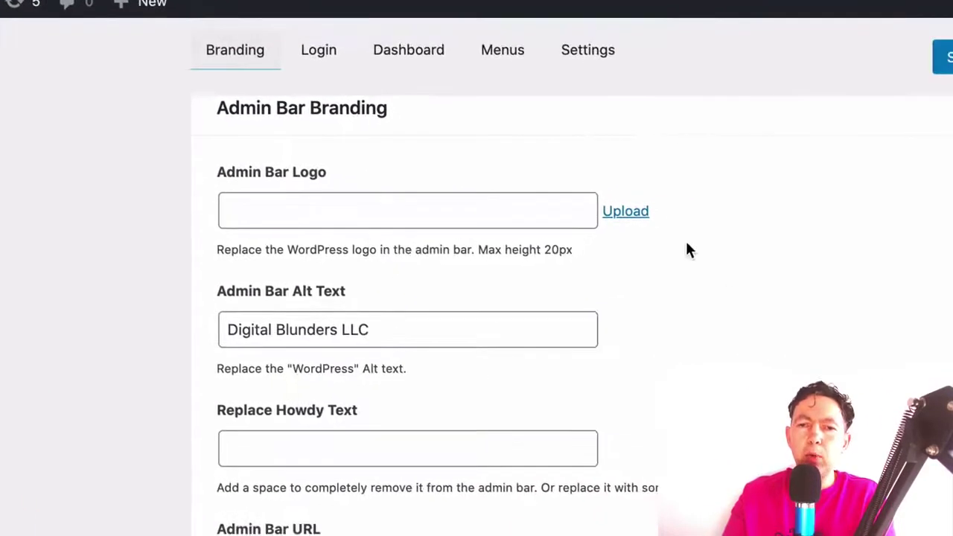
Upload the admin-bar-logo image as the Admin Bar Logo, keeping the existing alt text
left_click(626, 214)
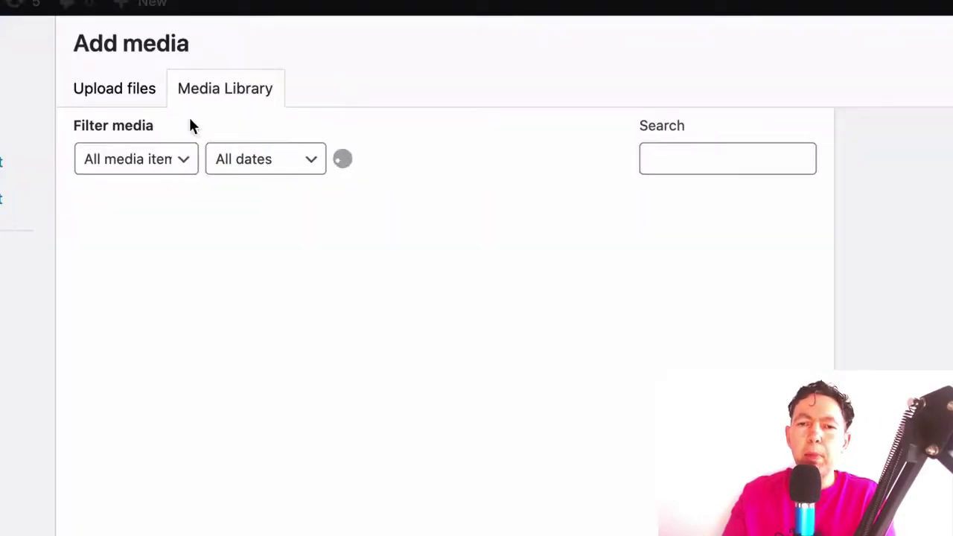
left_click(574, 367)
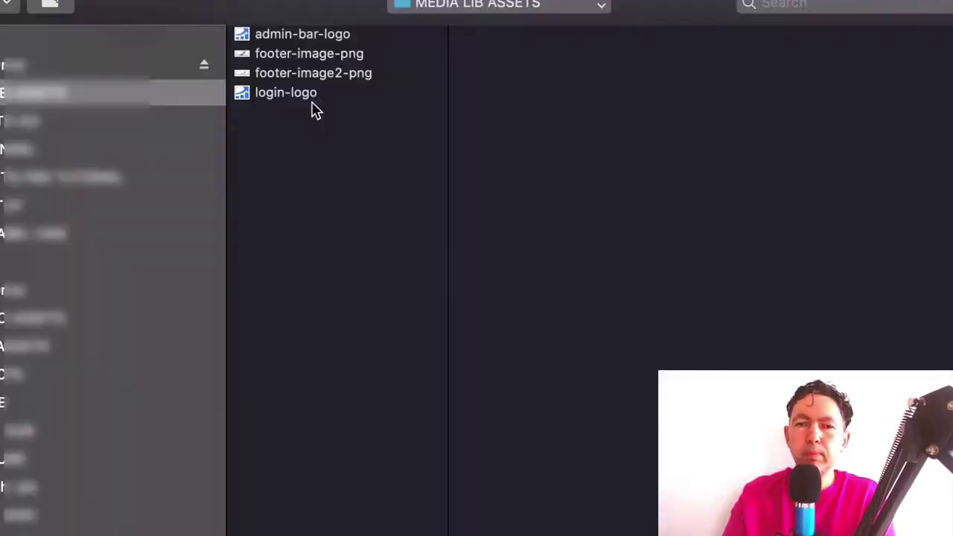
left_click(283, 36)
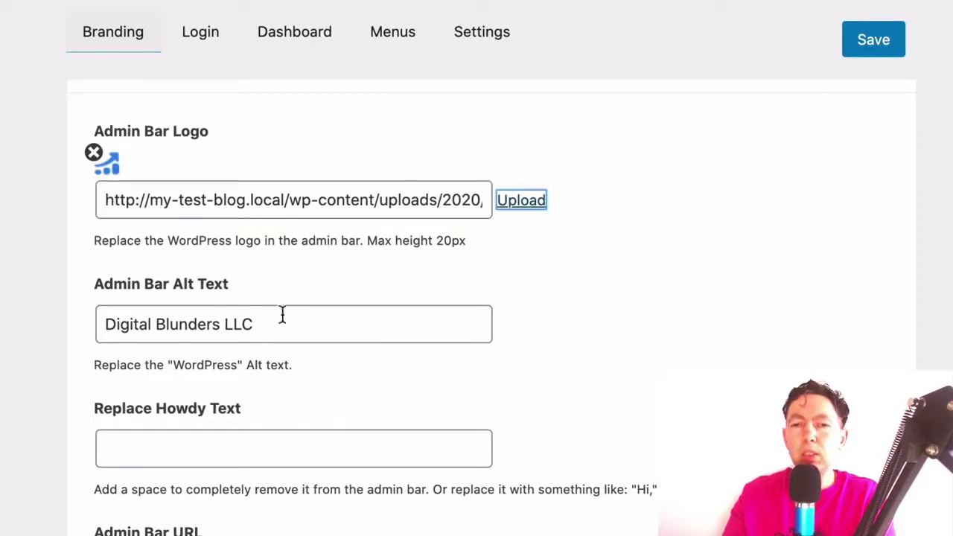
left_click(261, 325)
left_click_drag(261, 326, 18, 337)
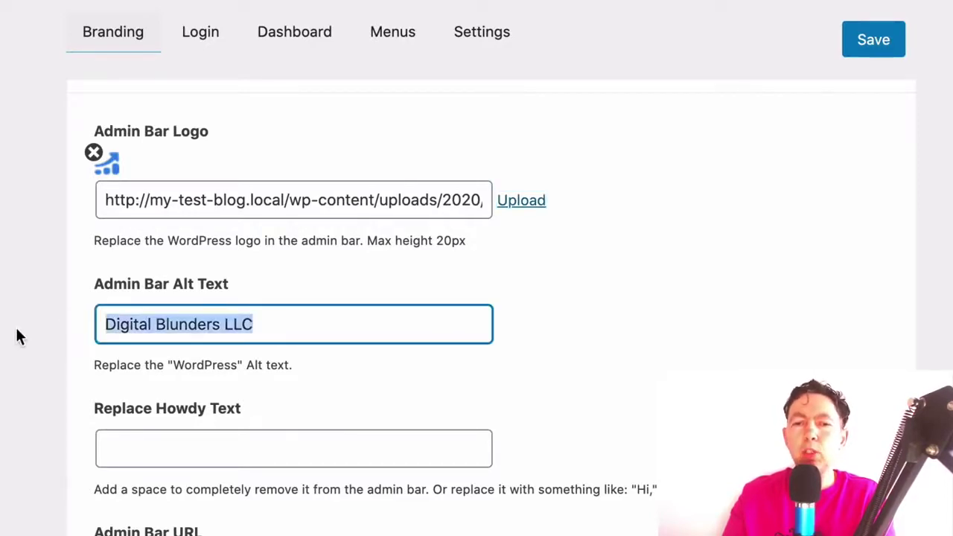
left_click(581, 346)
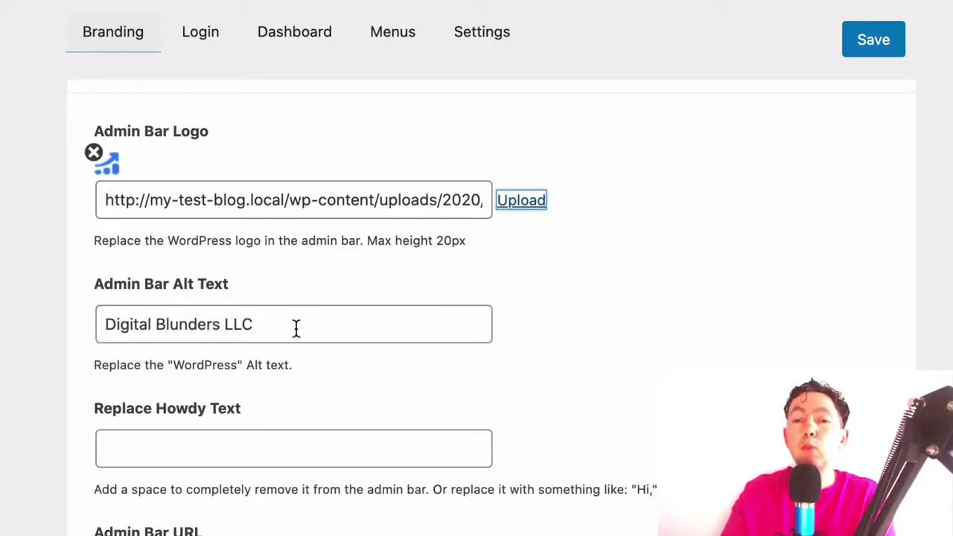
Replace the Howdy greeting text with 'Hi,'
scroll(548, 364, "down", 1)
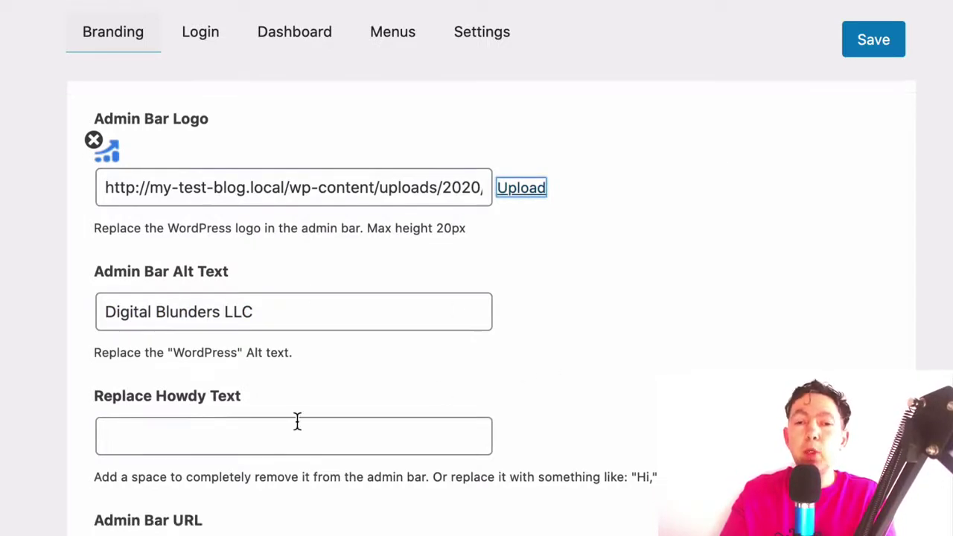
left_click(221, 439)
type("Hi,")
left_click(571, 386)
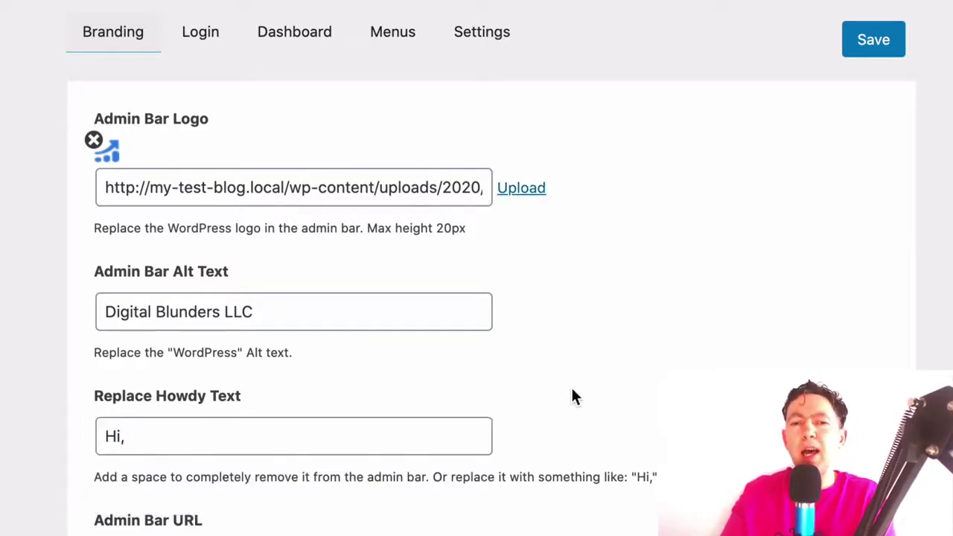
Delete the placeholder text from the Footer Text field under Footer Branding, leaving it empty
scroll(574, 396, "down", 3)
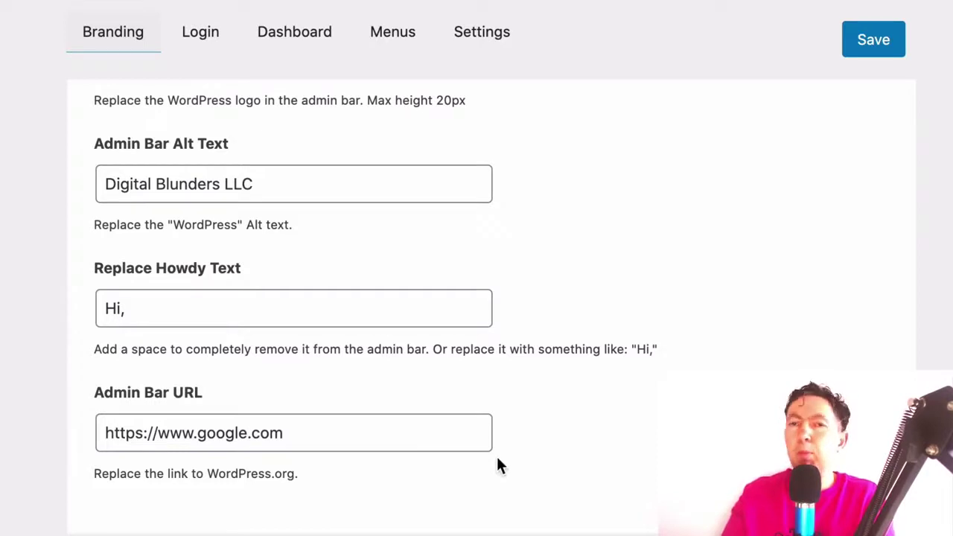
scroll(498, 461, "down", 5)
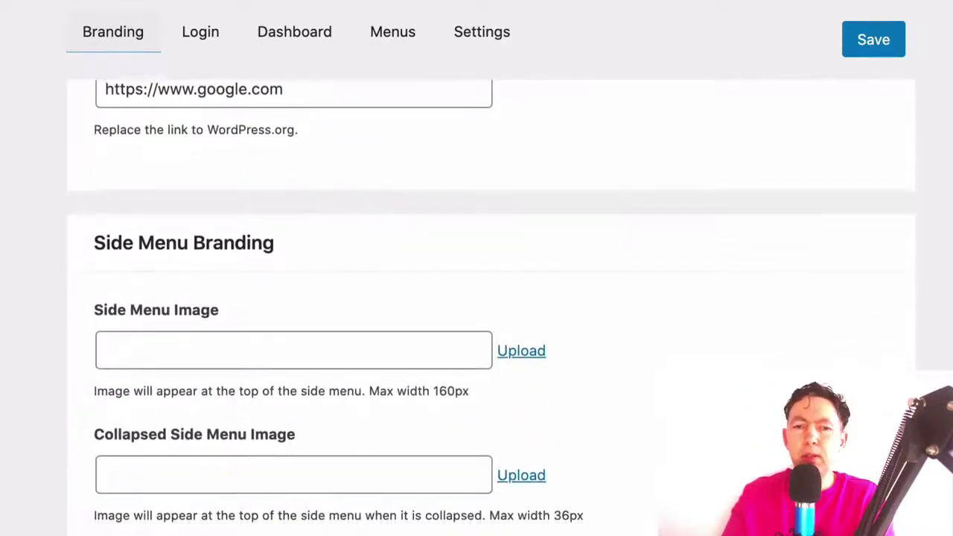
scroll(491, 327, "down", 2)
scroll(491, 328, "down", 3)
scroll(491, 327, "down", 2)
scroll(491, 327, "up", 4)
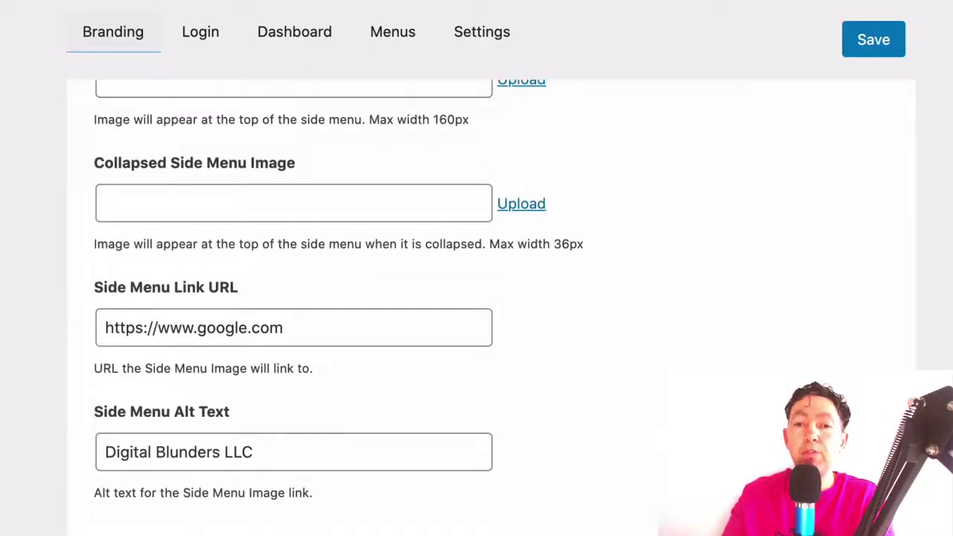
scroll(491, 328, "down", 5)
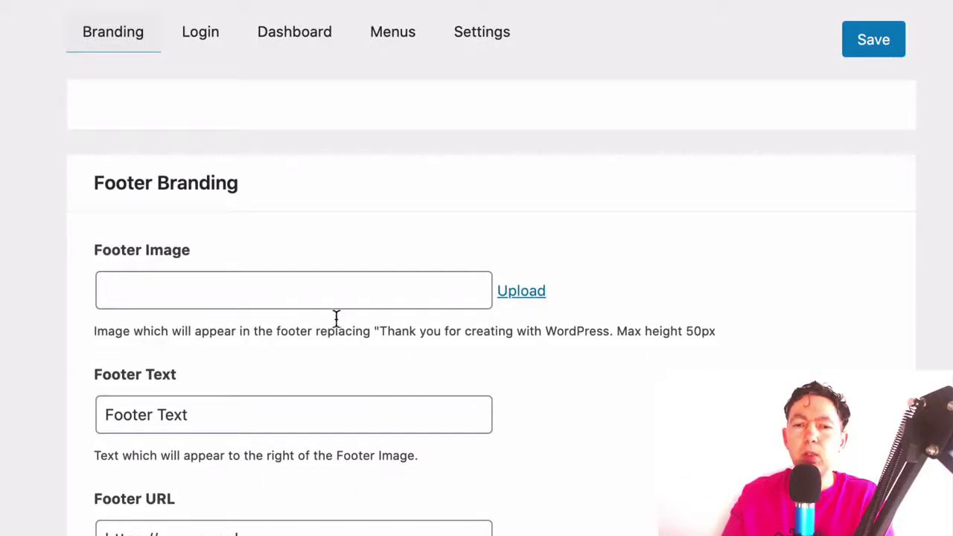
scroll(536, 297, "down", 2)
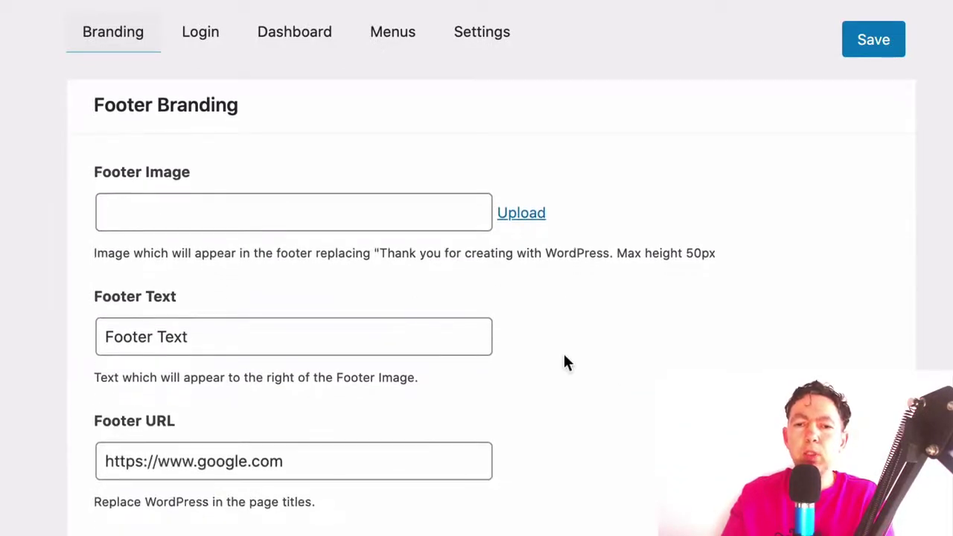
scroll(564, 356, "down", 1)
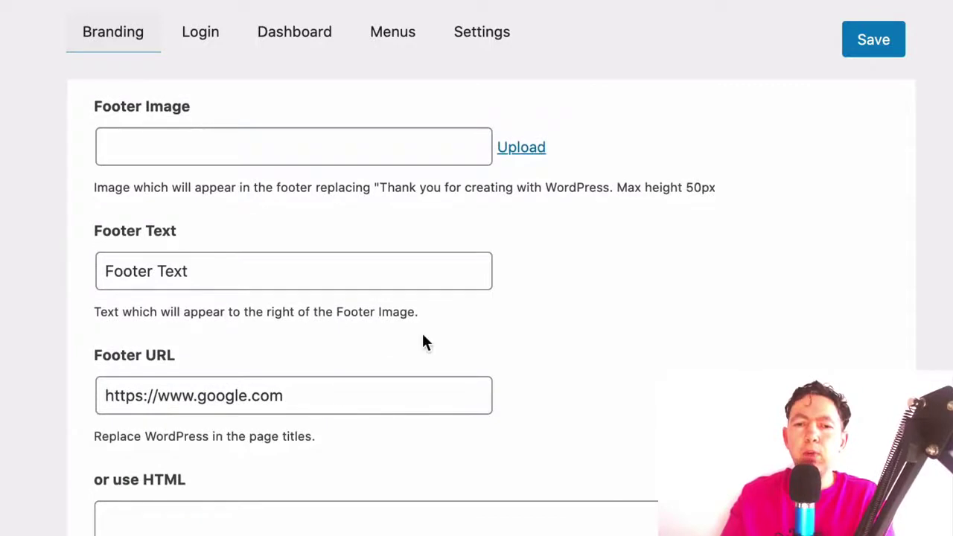
scroll(423, 342, "up", 1)
triple_click(256, 335)
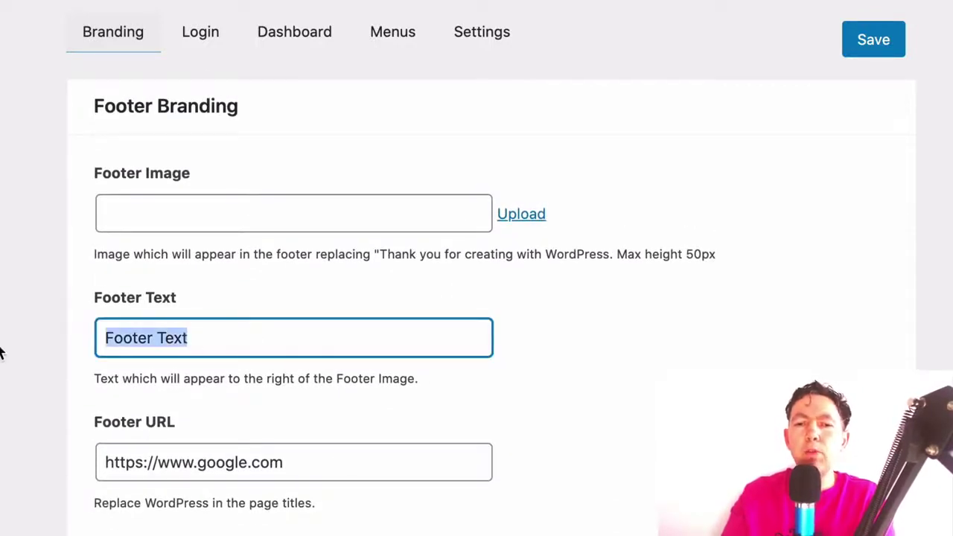
key("BackSpace")
scroll(427, 342, "up", 1)
left_click(428, 343)
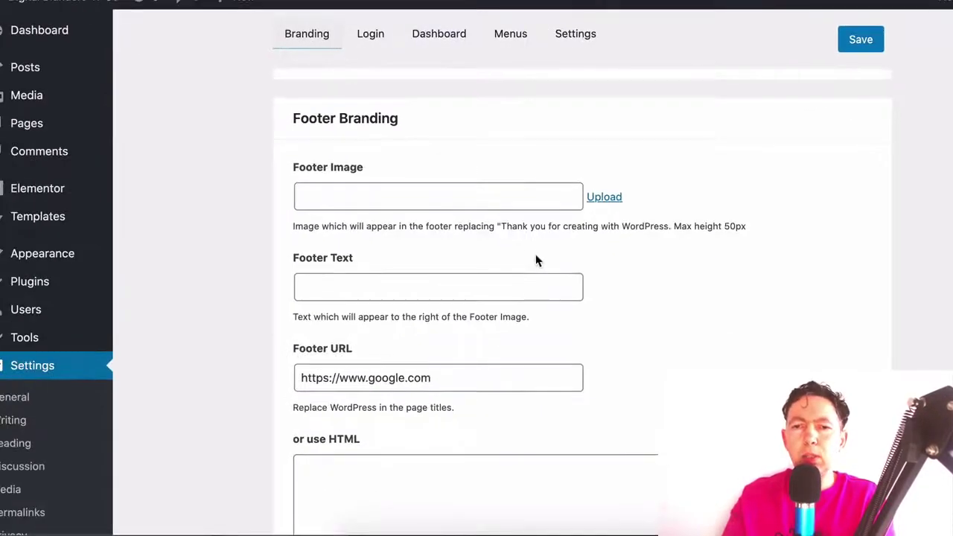
Upload footer-image2-png from the computer as the Footer Image
left_click(604, 197)
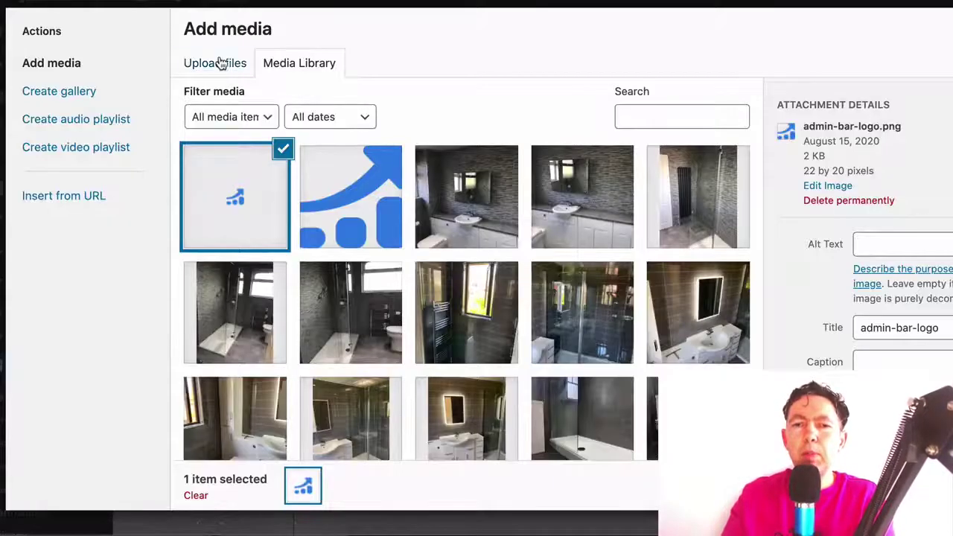
left_click(223, 66)
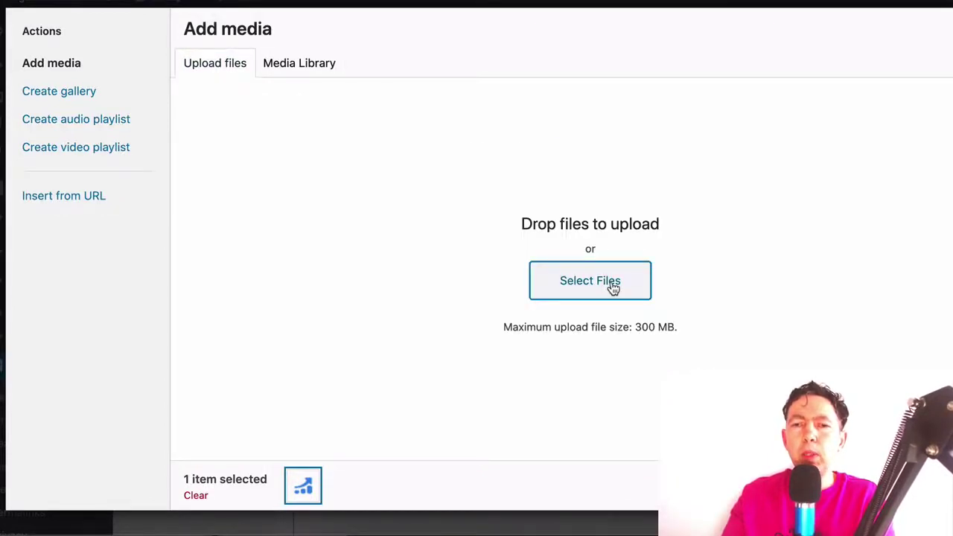
left_click(612, 288)
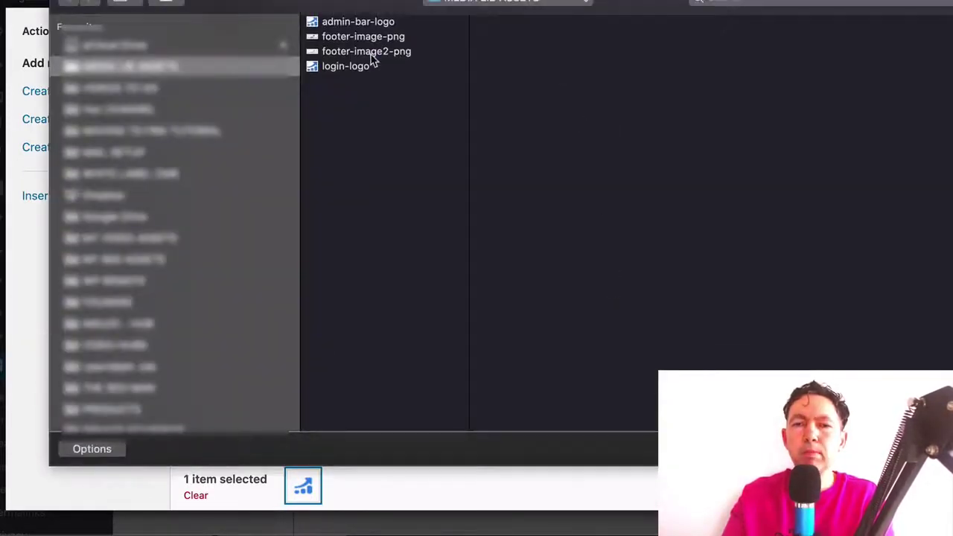
left_click(367, 51)
key("Return")
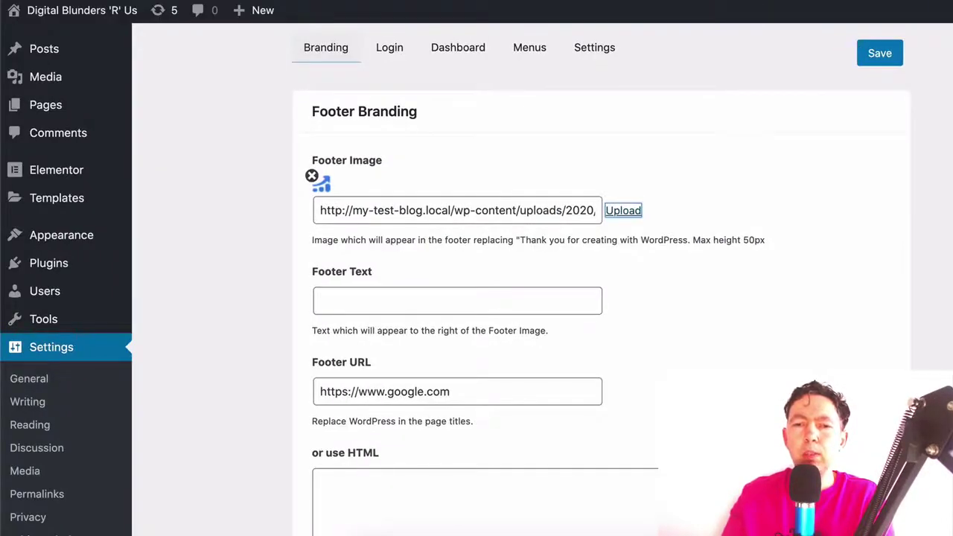
Save the White Label CMS Branding tab settings
scroll(595, 335, "down", 7)
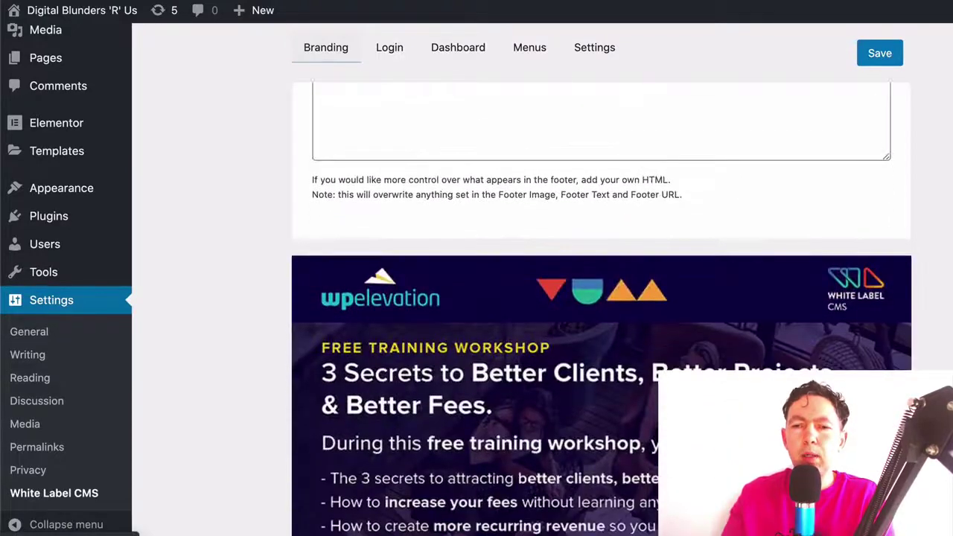
scroll(595, 334, "up", 6)
scroll(595, 298, "up", 5)
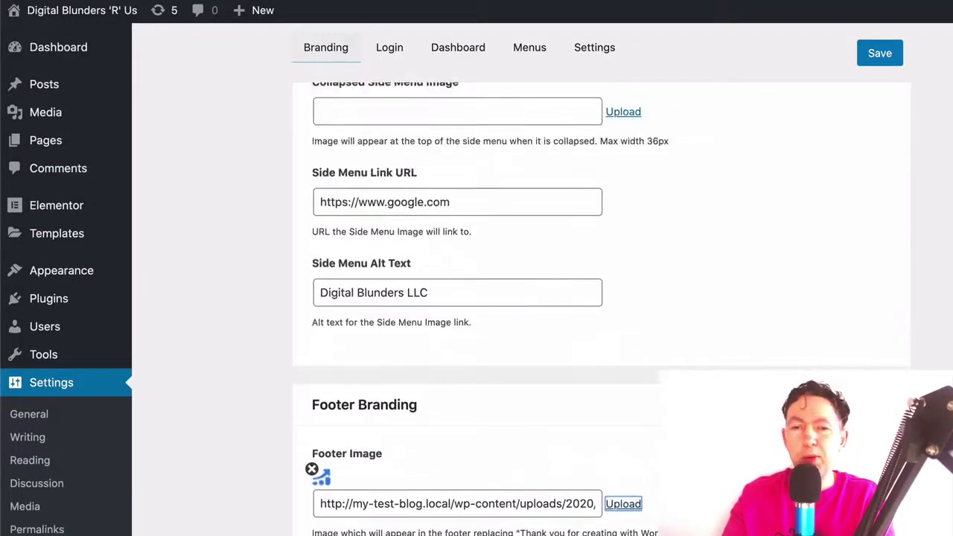
scroll(596, 297, "up", 1)
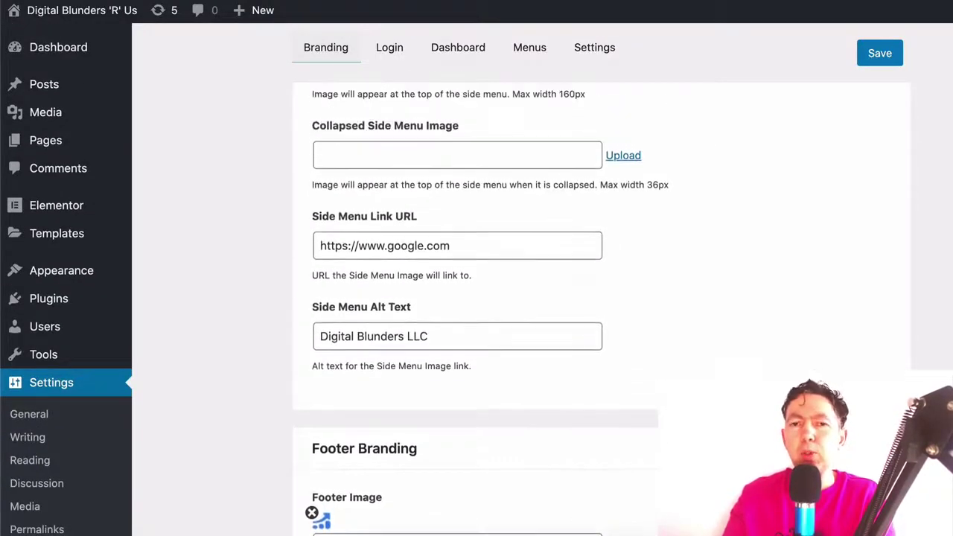
scroll(595, 297, "up", 10)
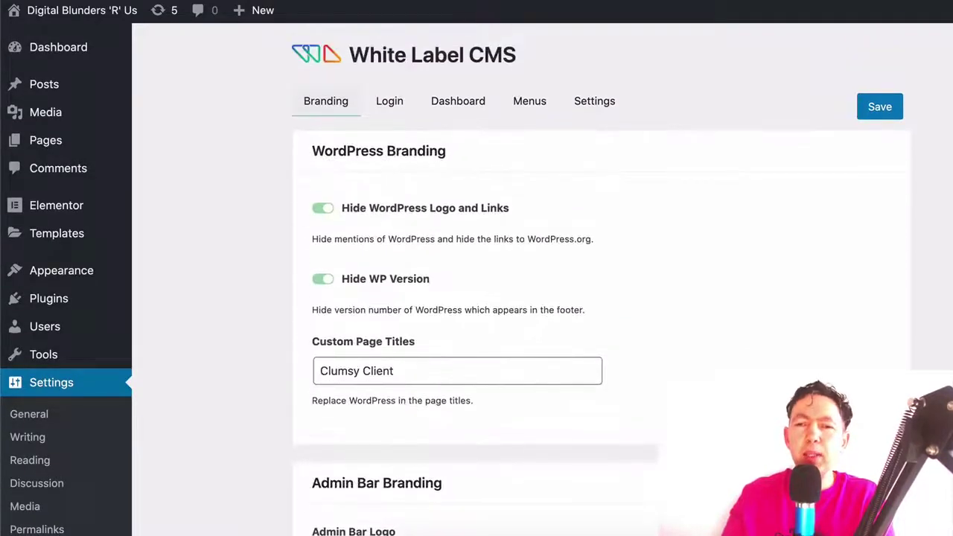
left_click(875, 107)
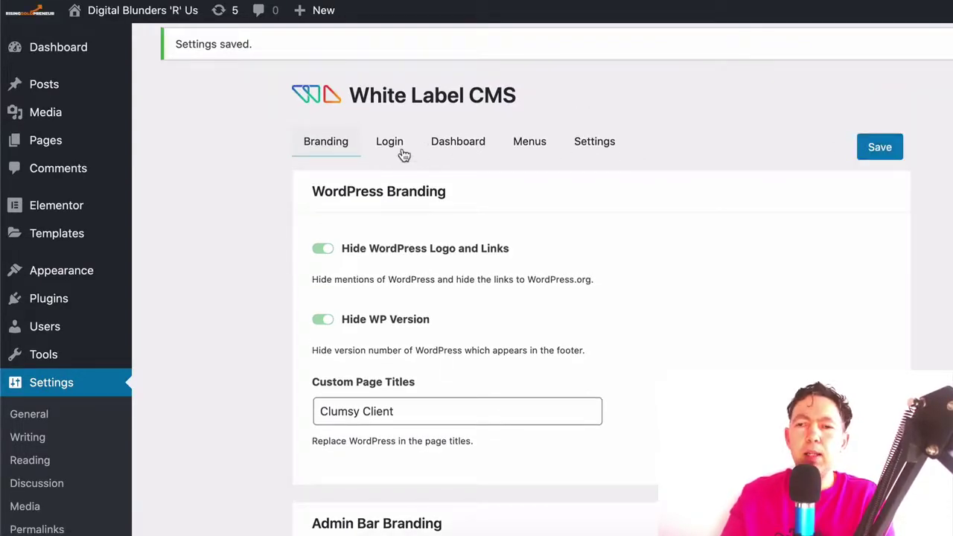
left_click(402, 153)
Change the login logo width from 351 to 100 and height from 320 to 91, then save
scroll(600, 209, "down", 2)
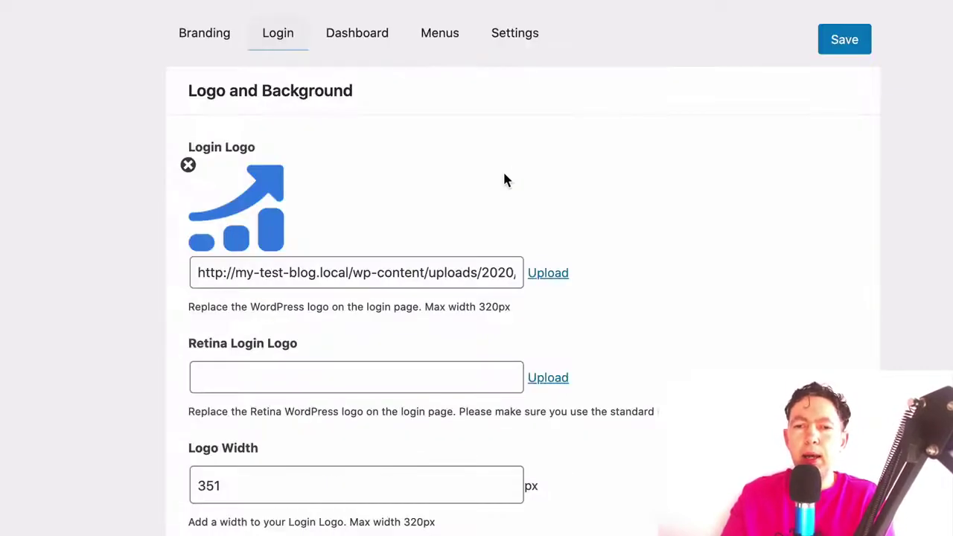
scroll(503, 179, "down", 3)
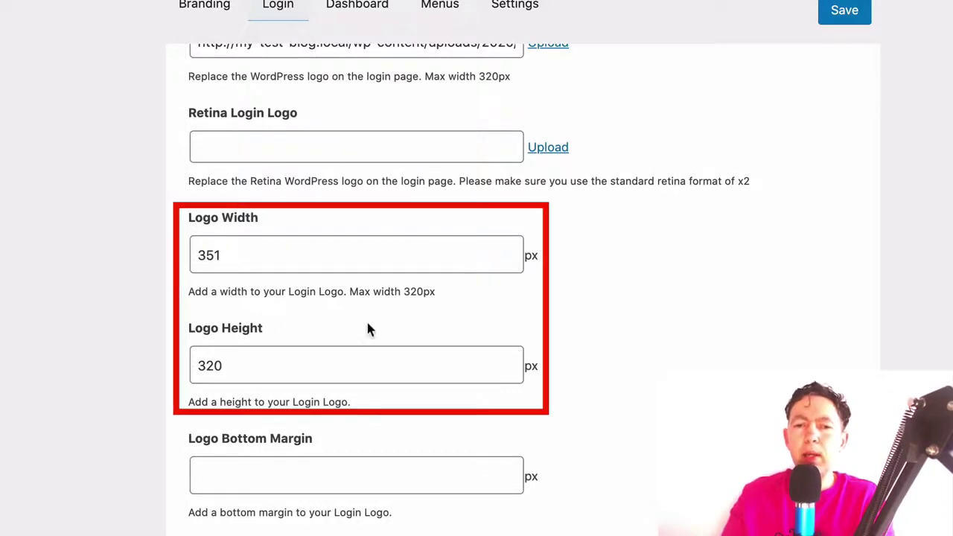
scroll(623, 316, "down", 1)
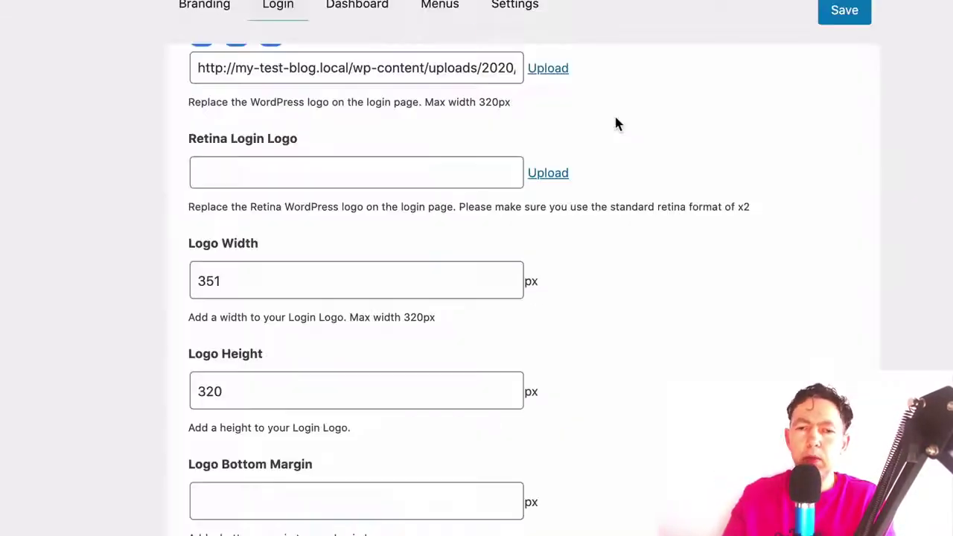
left_click_drag(263, 273, 129, 278)
type("100")
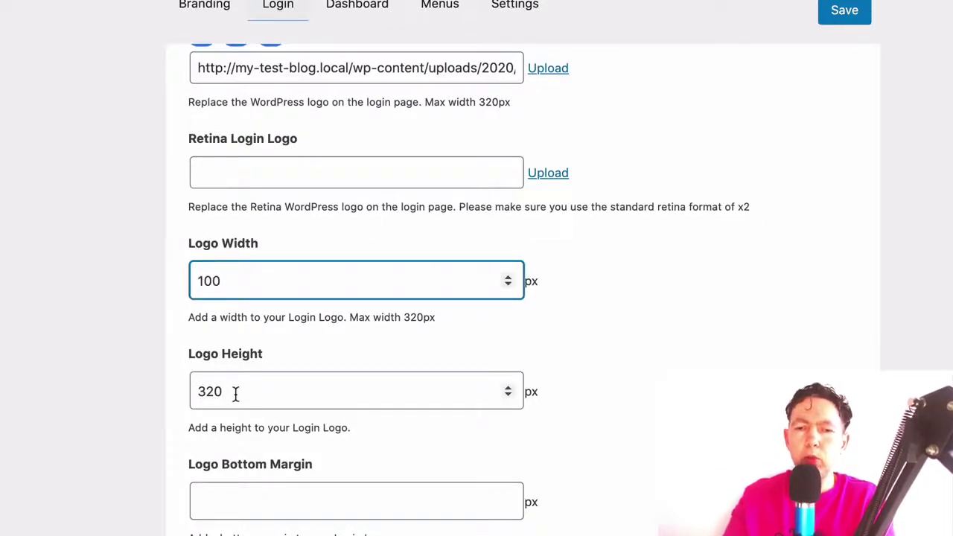
left_click_drag(236, 391, 101, 387)
type("91")
left_click(844, 12)
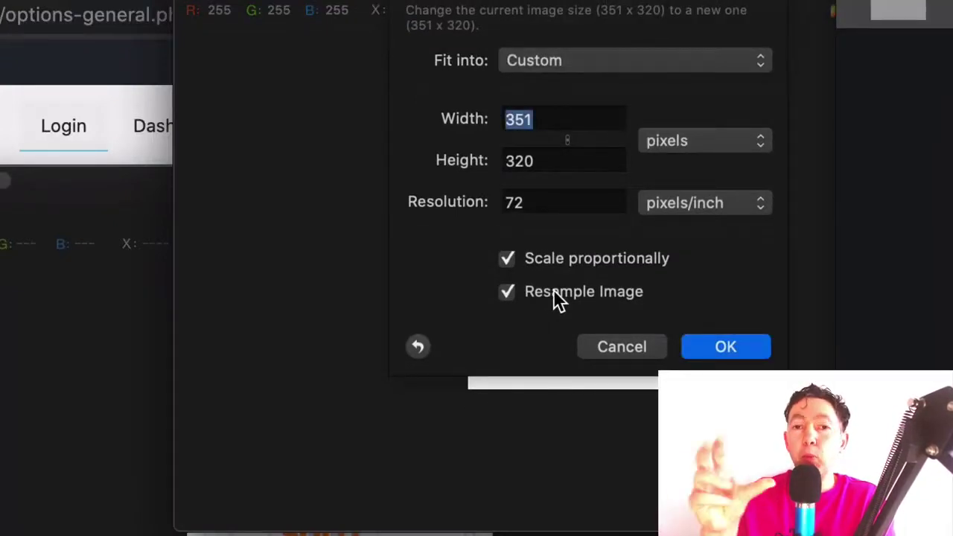
Set the logo image width to 100 pixels and dismiss the insecure-connection warning
type("100")
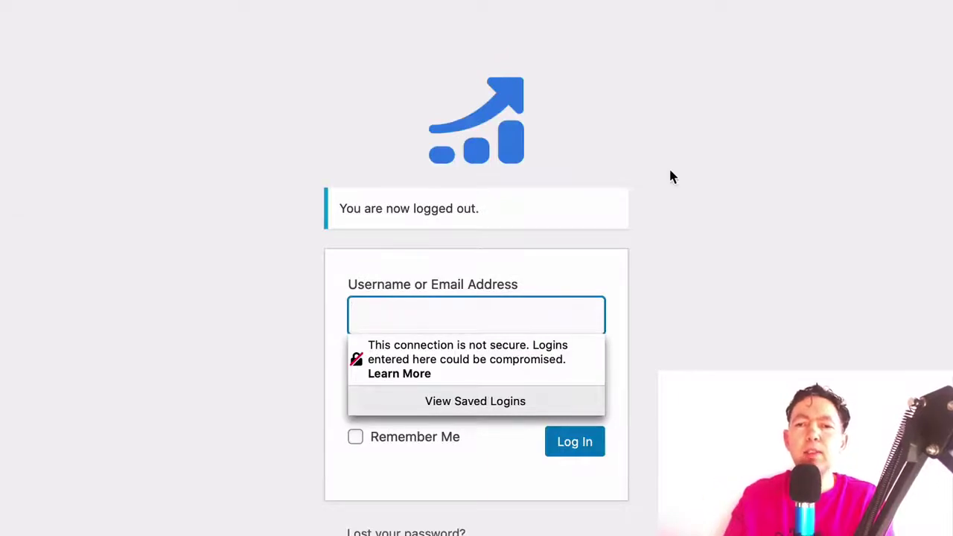
key("Escape")
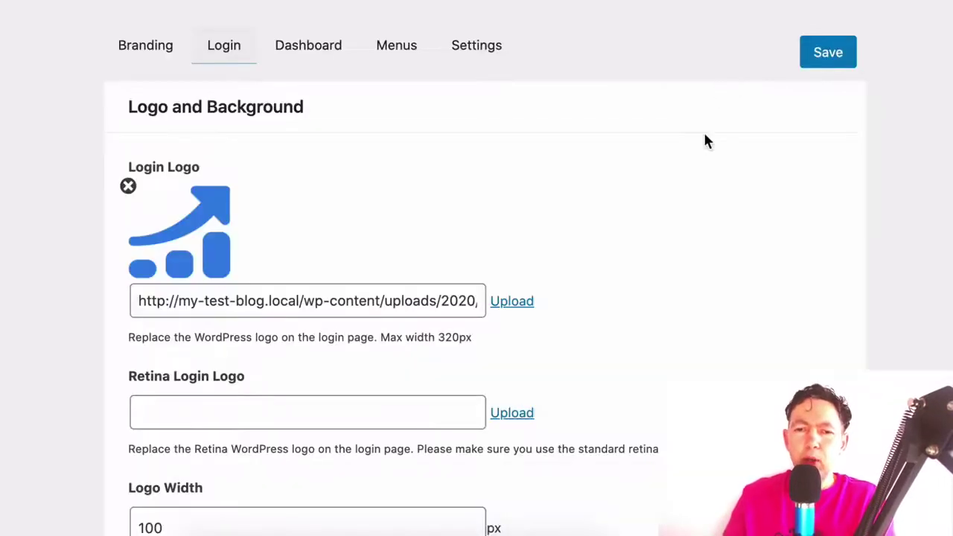
scroll(704, 141, "down", 4)
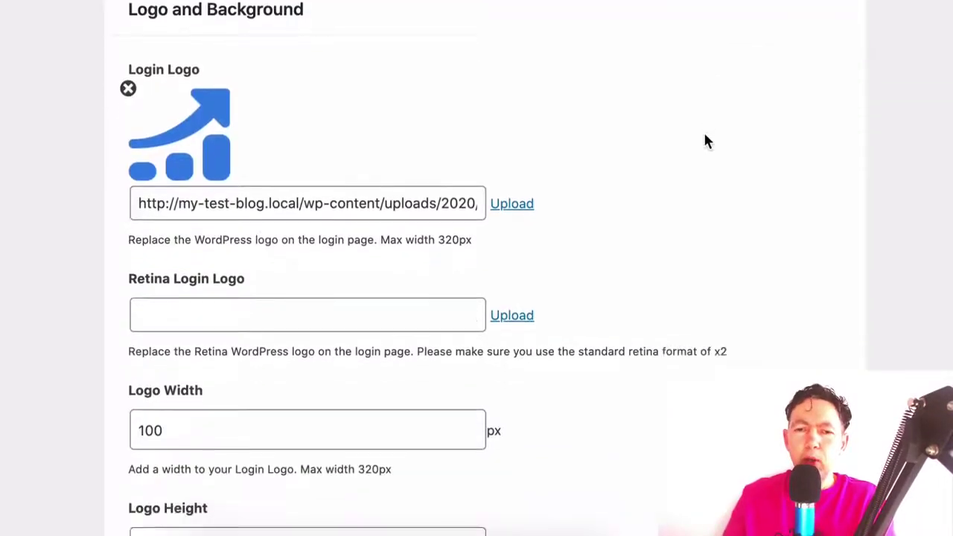
scroll(705, 136, "down", 6)
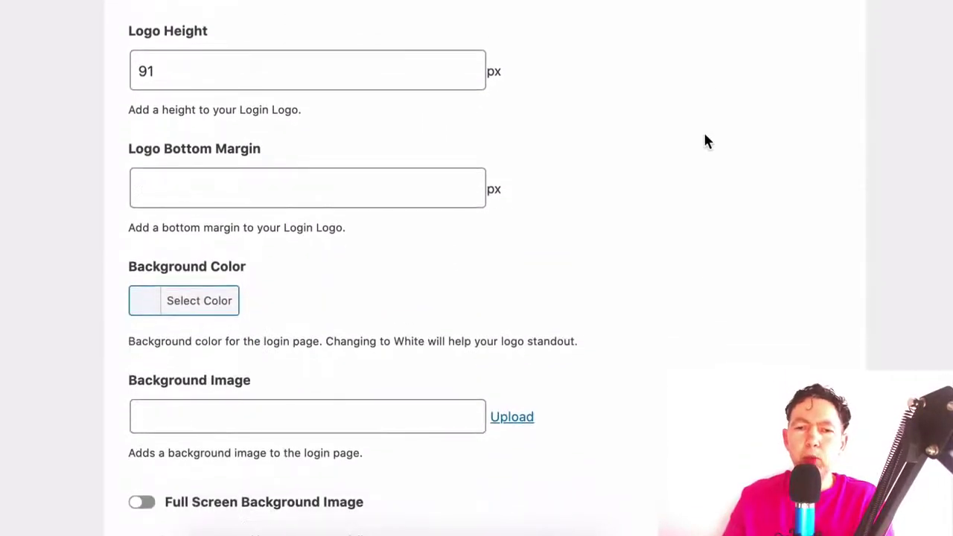
scroll(707, 140, "down", 5)
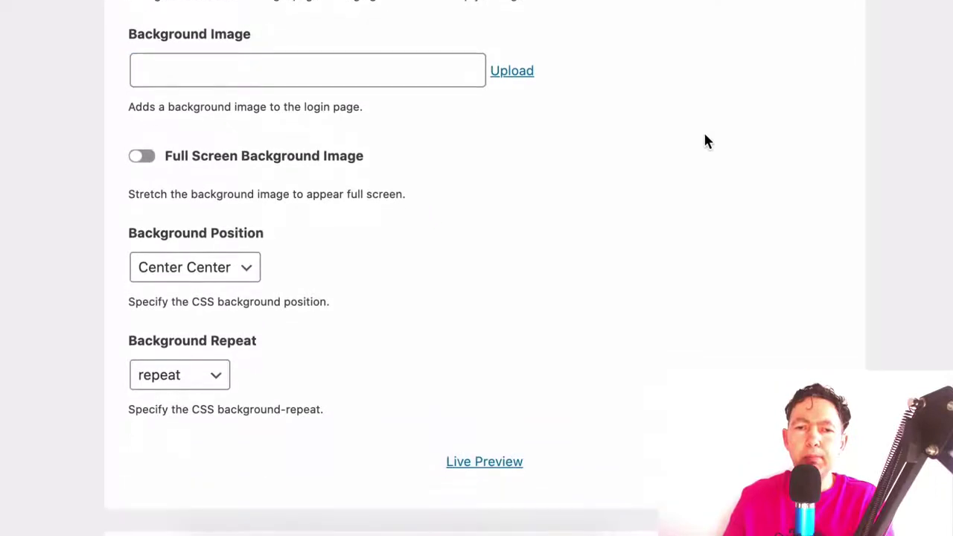
scroll(706, 141, "down", 6)
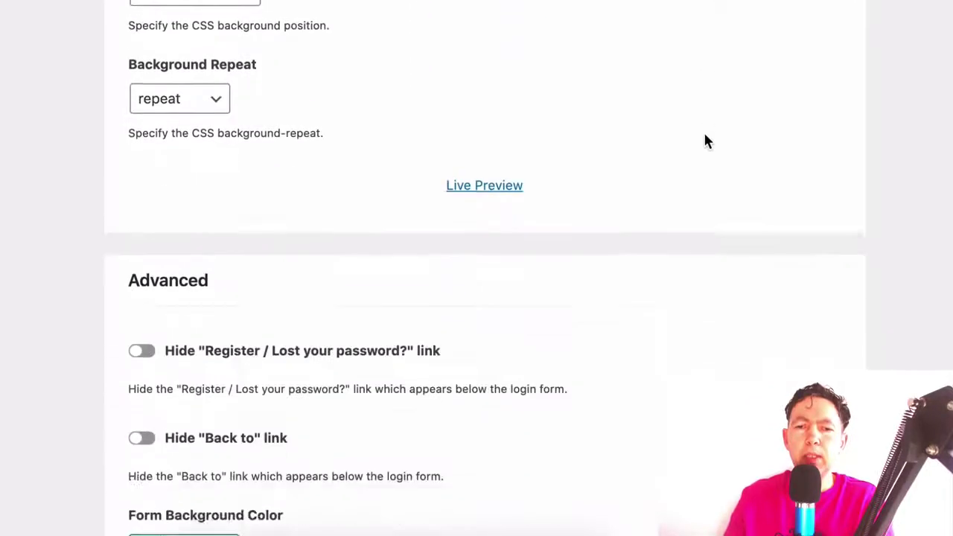
scroll(706, 141, "down", 6)
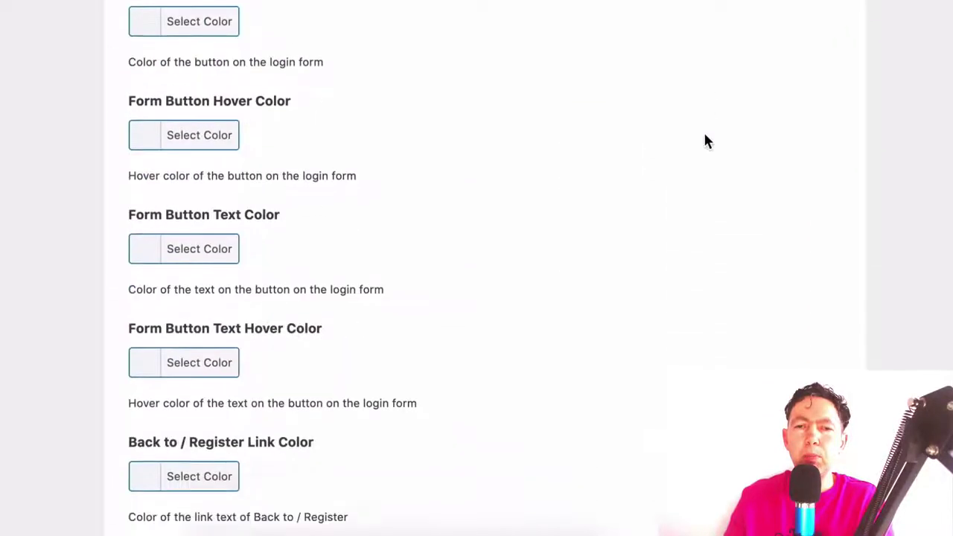
scroll(706, 140, "down", 5)
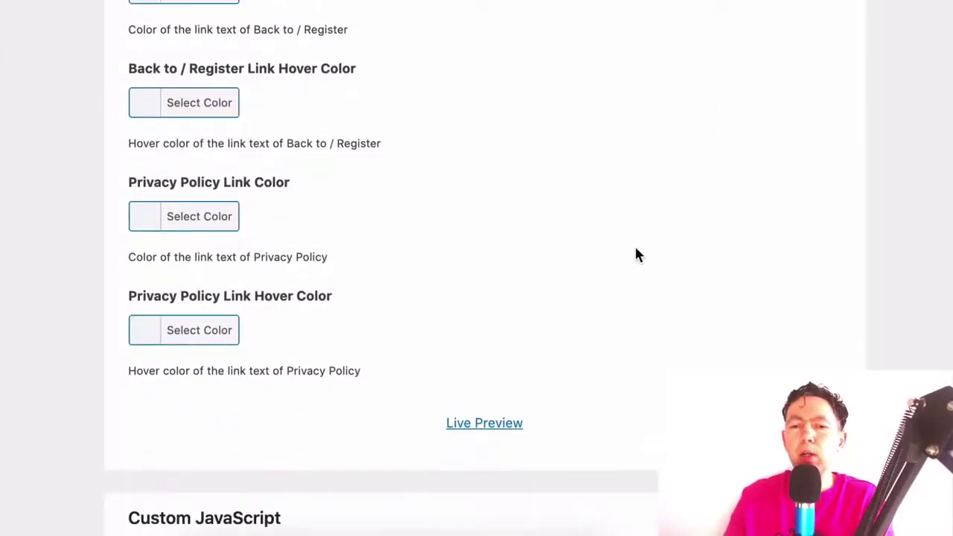
scroll(634, 246, "up", 10)
scroll(636, 253, "up", 8)
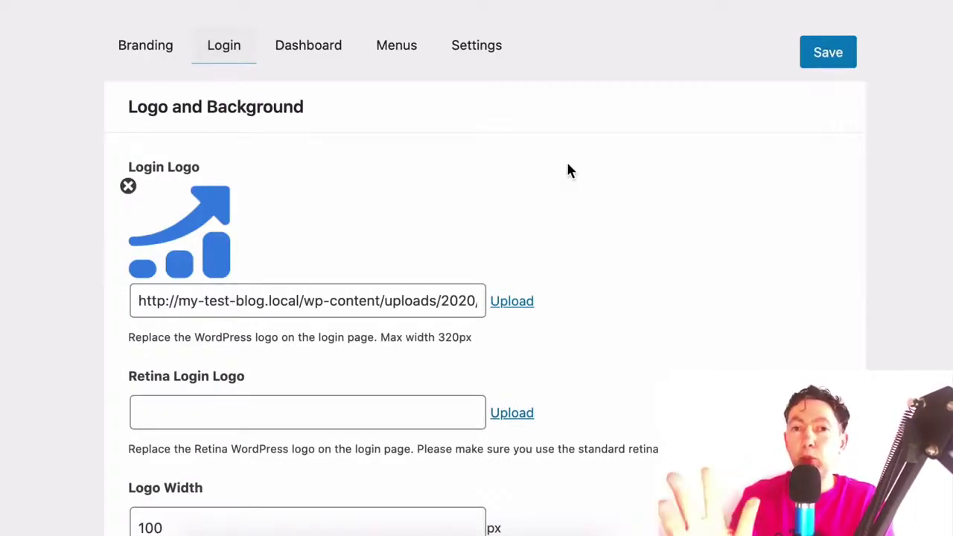
Open the Dashboard tab and switch on Add Your Own Welcome Panel
left_click(316, 56)
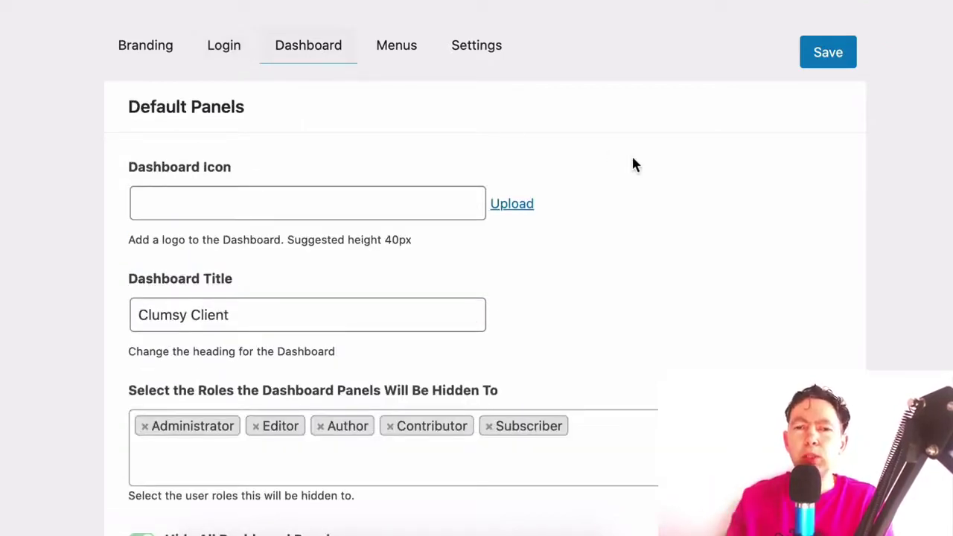
scroll(632, 159, "down", 1)
scroll(670, 141, "up", 1)
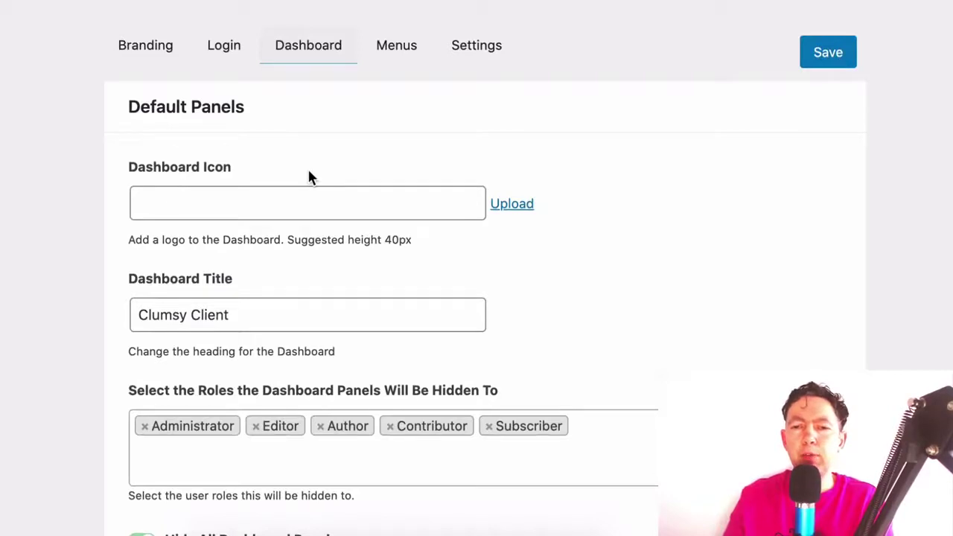
scroll(309, 171, "down", 2)
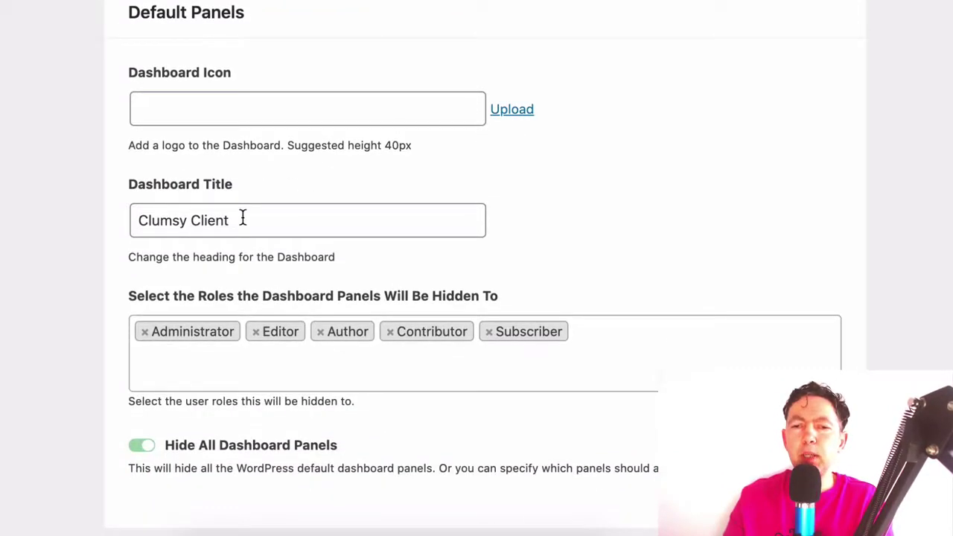
scroll(668, 200, "down", 7)
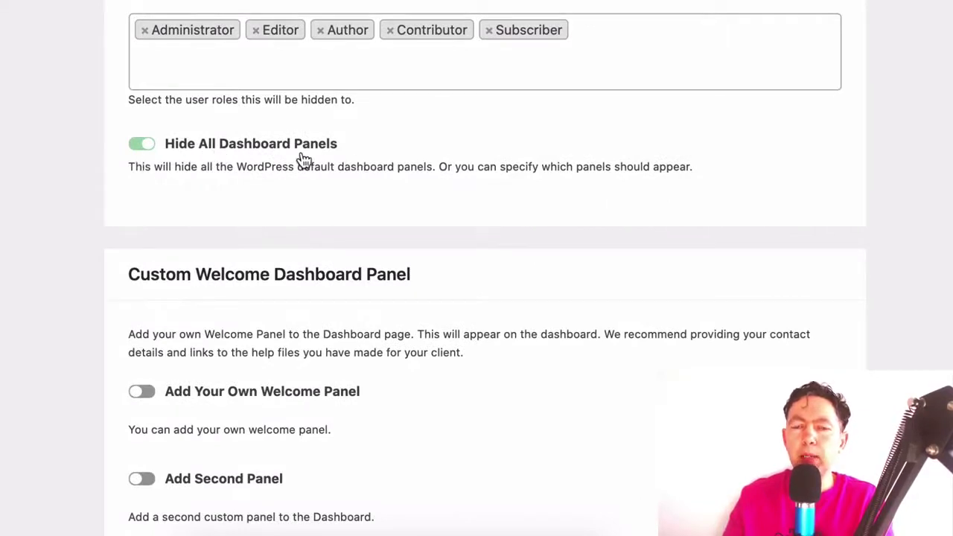
scroll(465, 160, "down", 3)
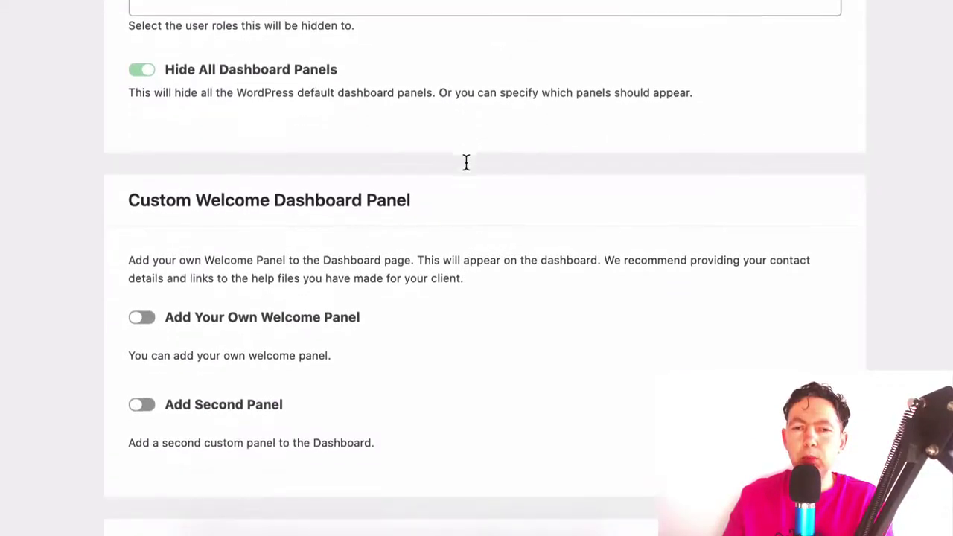
scroll(467, 163, "down", 1)
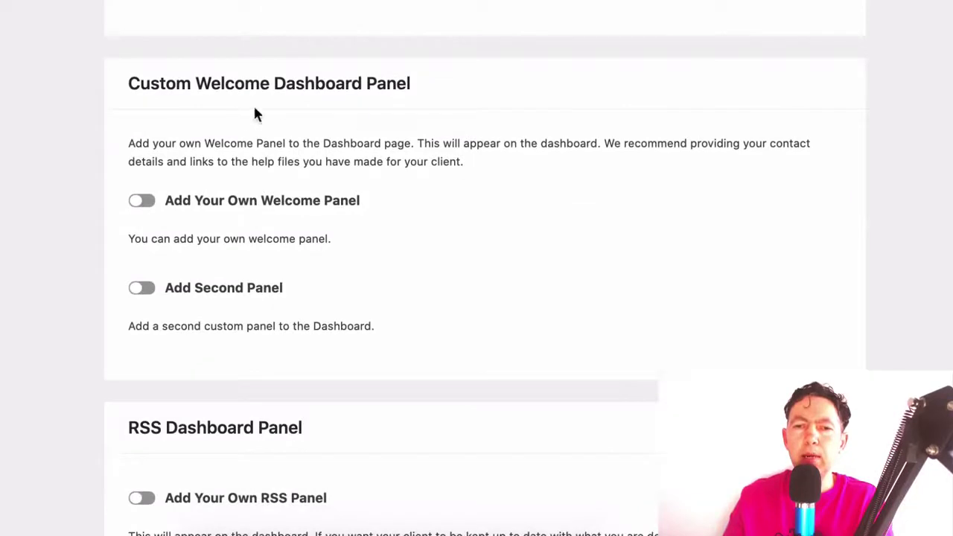
left_click(147, 203)
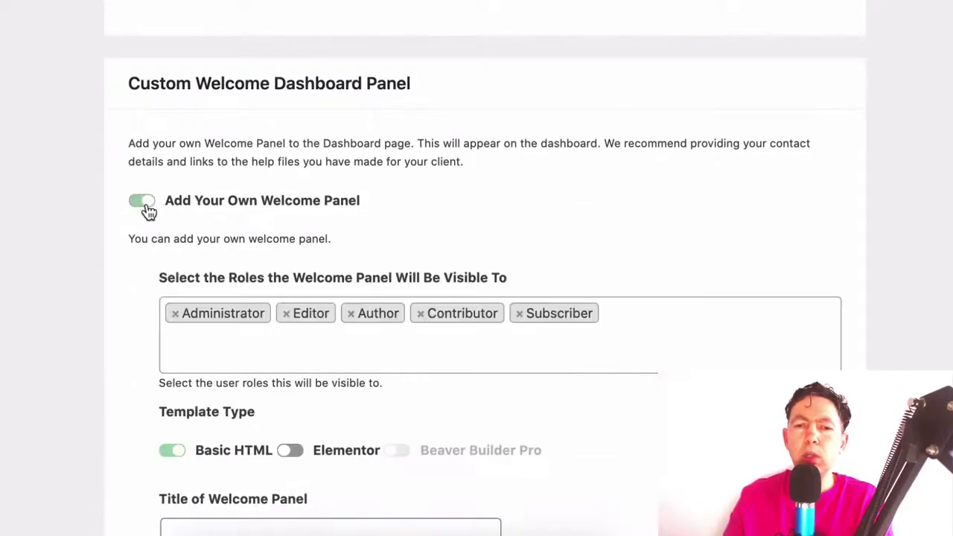
Try the Elementor template option for the welcome panel, closing the template list unchosen
scroll(390, 218, "down", 1)
scroll(393, 229, "down", 4)
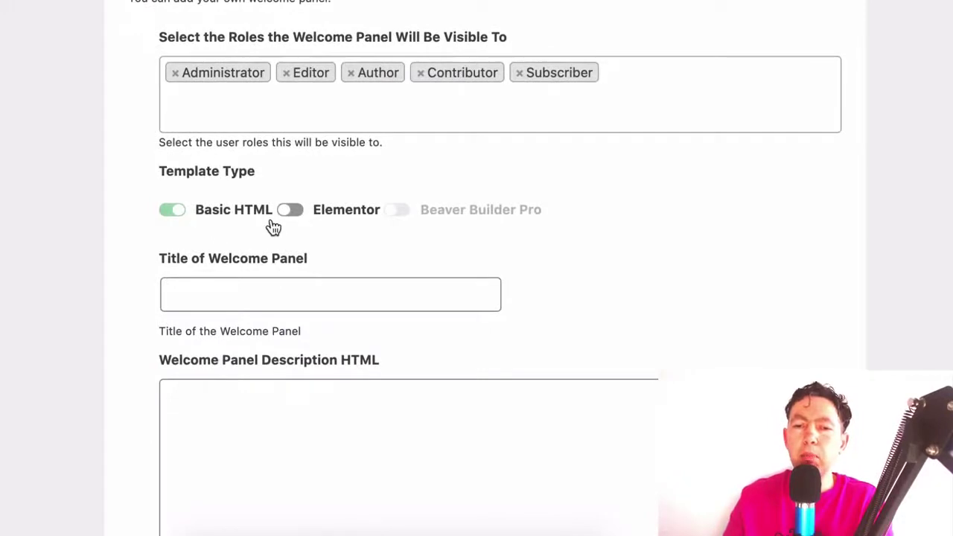
left_click(293, 212)
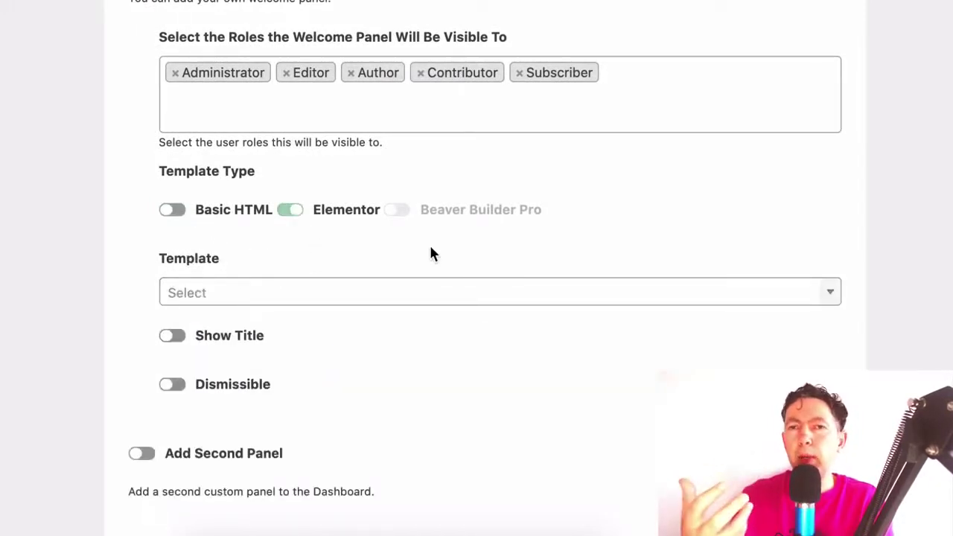
left_click(419, 292)
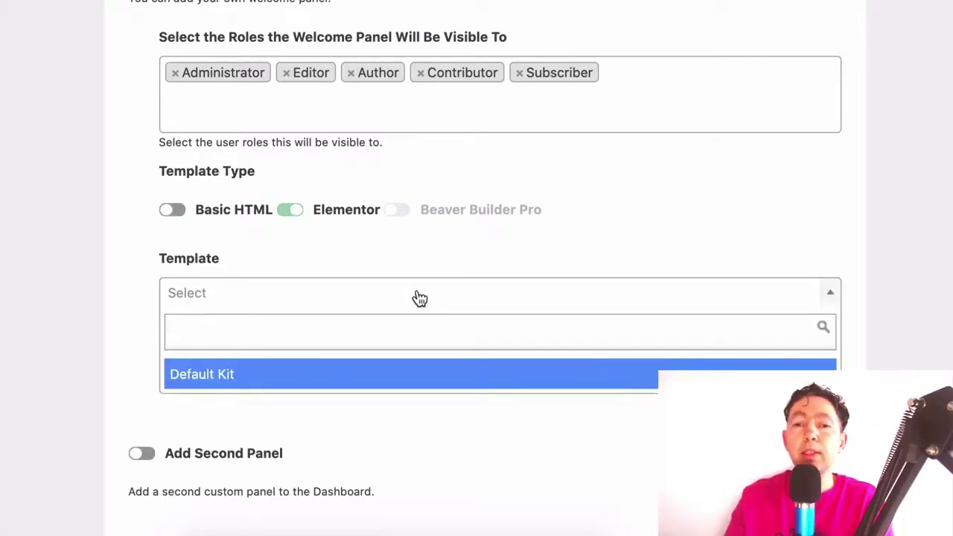
left_click(427, 265)
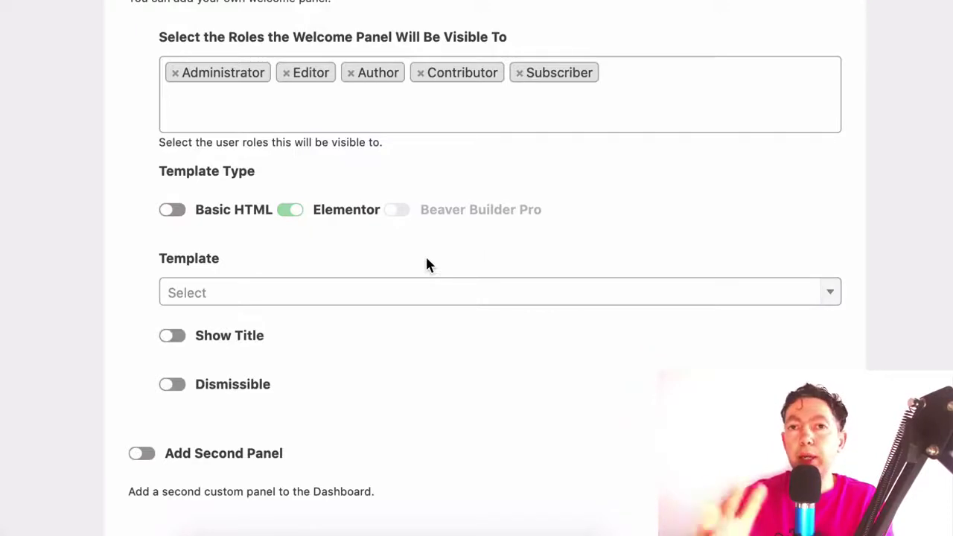
scroll(426, 265, "down", 2)
scroll(426, 265, "down", 3)
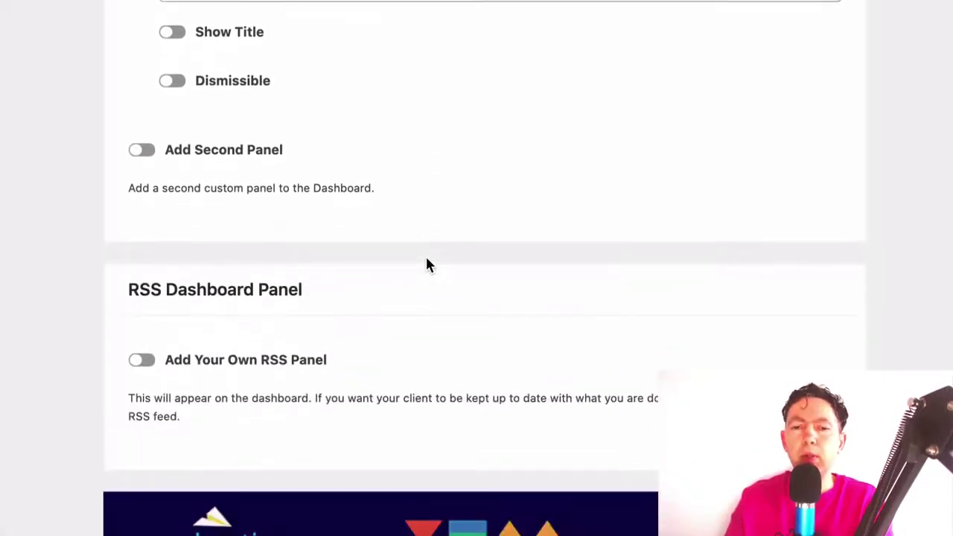
scroll(427, 265, "up", 4)
scroll(429, 265, "up", 2)
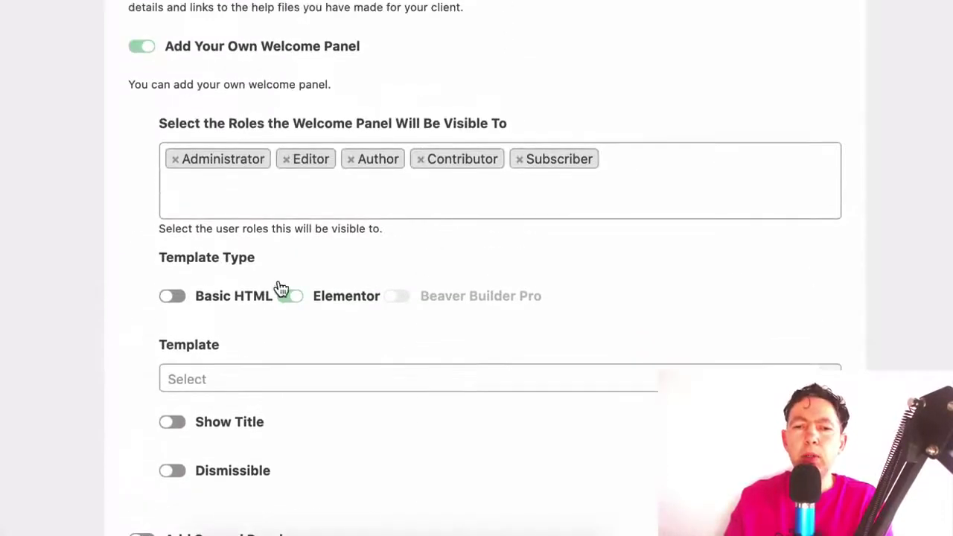
Switch the welcome panel back to Basic HTML and turn the custom welcome panel off
left_click(177, 299)
scroll(177, 299, "up", 2)
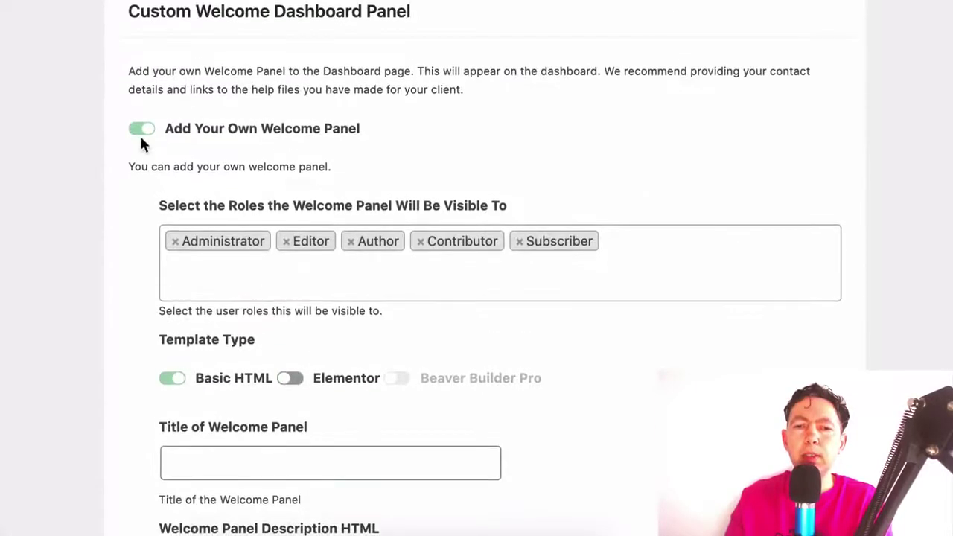
left_click(142, 132)
scroll(399, 199, "up", 8)
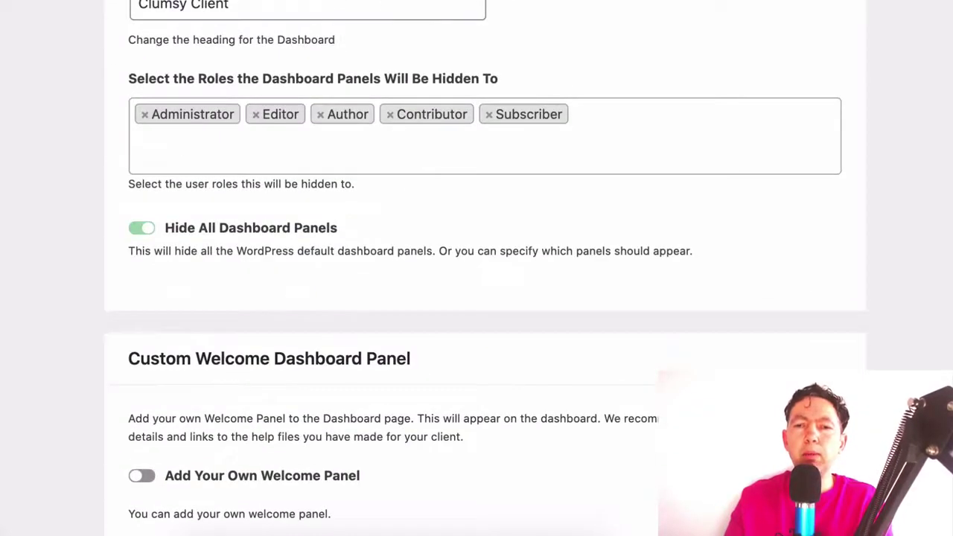
scroll(476, 223, "up", 3)
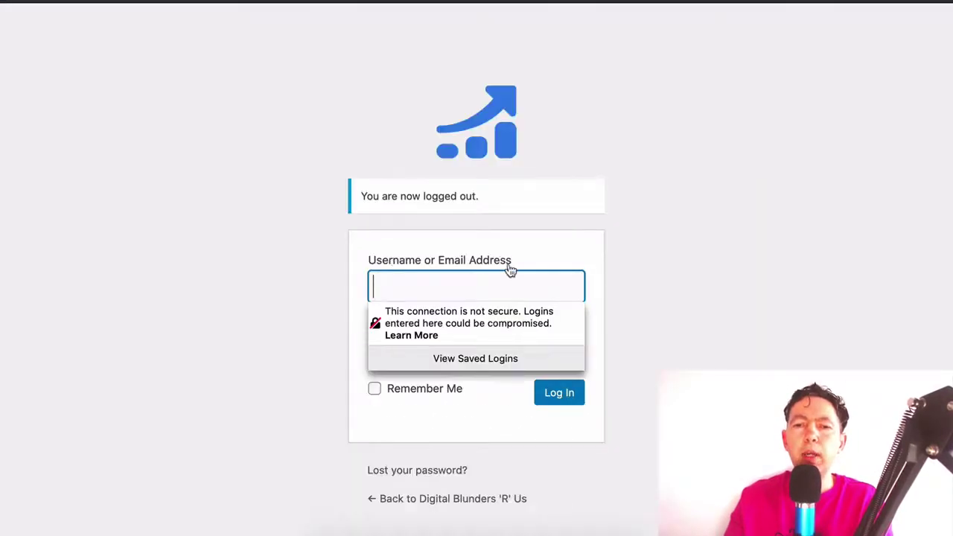
Log in with the client account's username and password, then test the branded admin logo's link
type("clients")
key("BackSpace")
key("Tab")
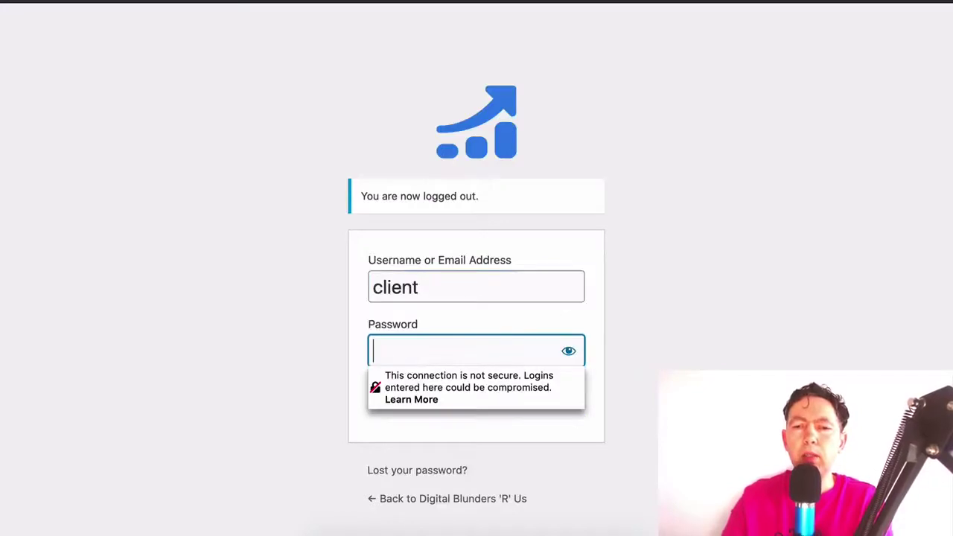
type("•••••••••")
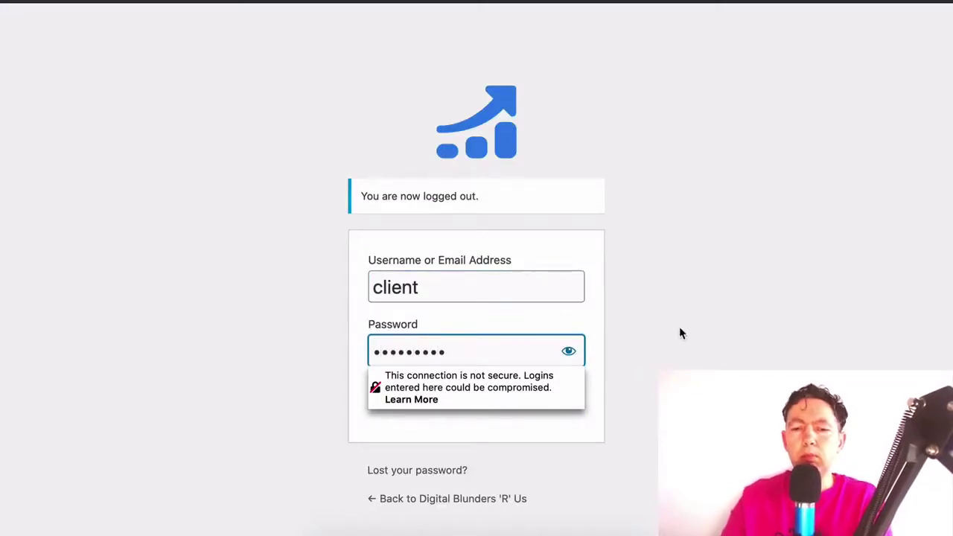
left_click(679, 326)
left_click(573, 393)
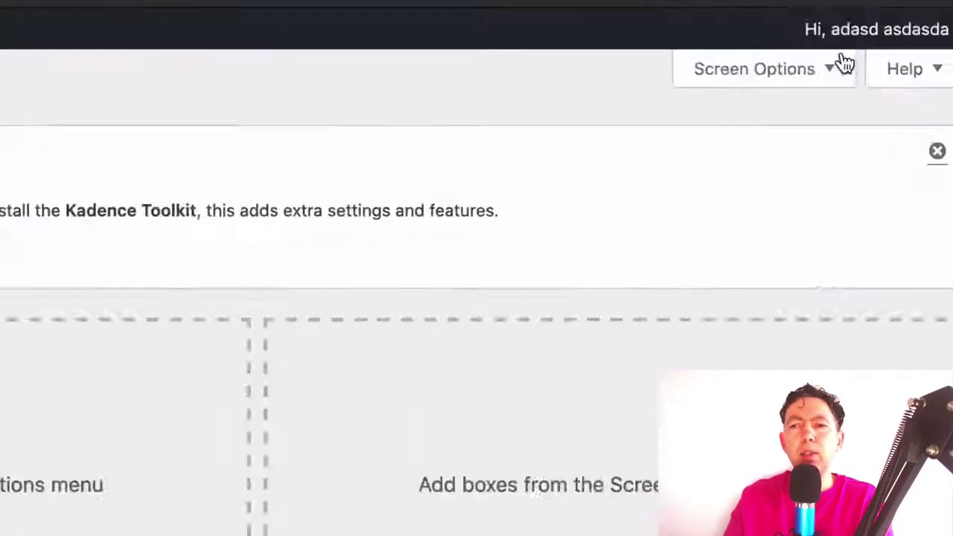
mouse_move(890, 22)
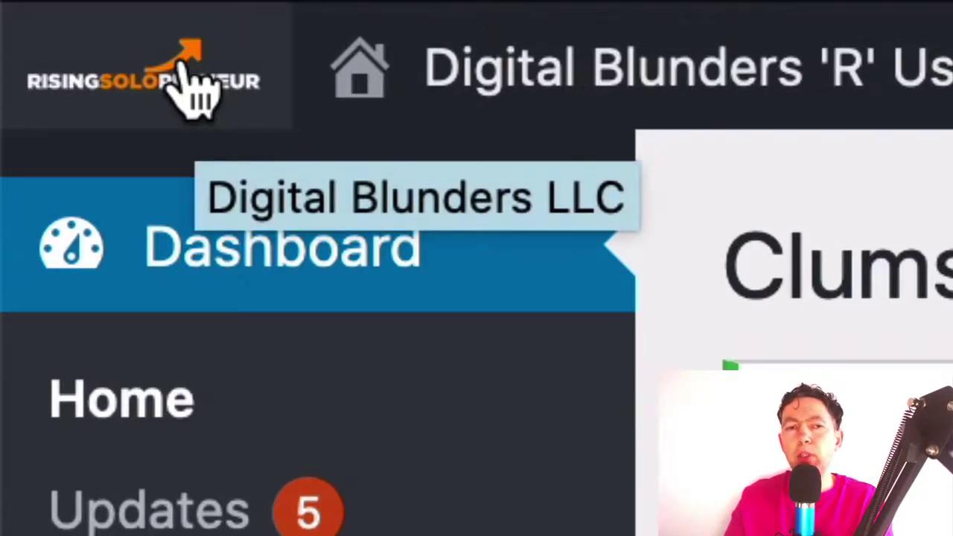
left_click(193, 89)
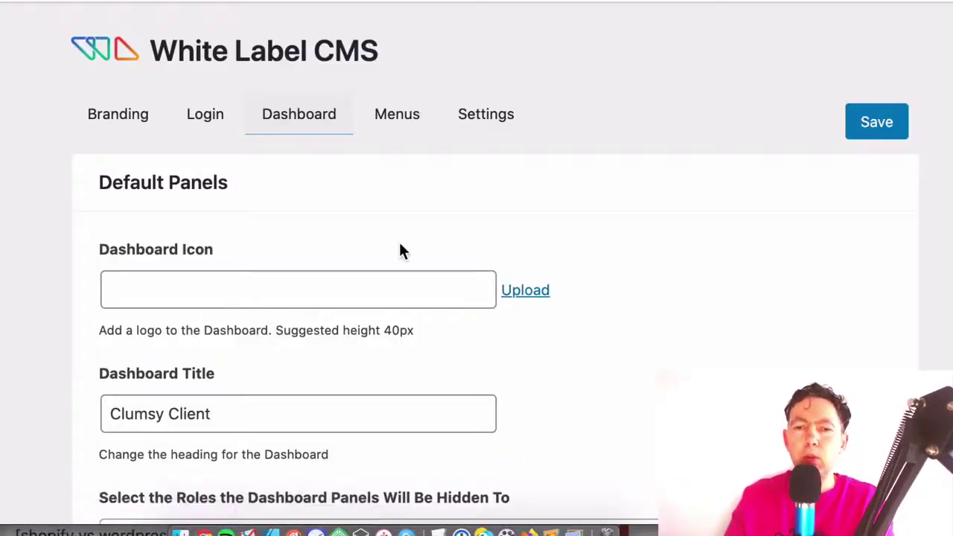
On the Menus tab, switch on 'Want to hide menus for your client?'
left_click(389, 129)
scroll(561, 158, "down", 2)
scroll(562, 160, "down", 1)
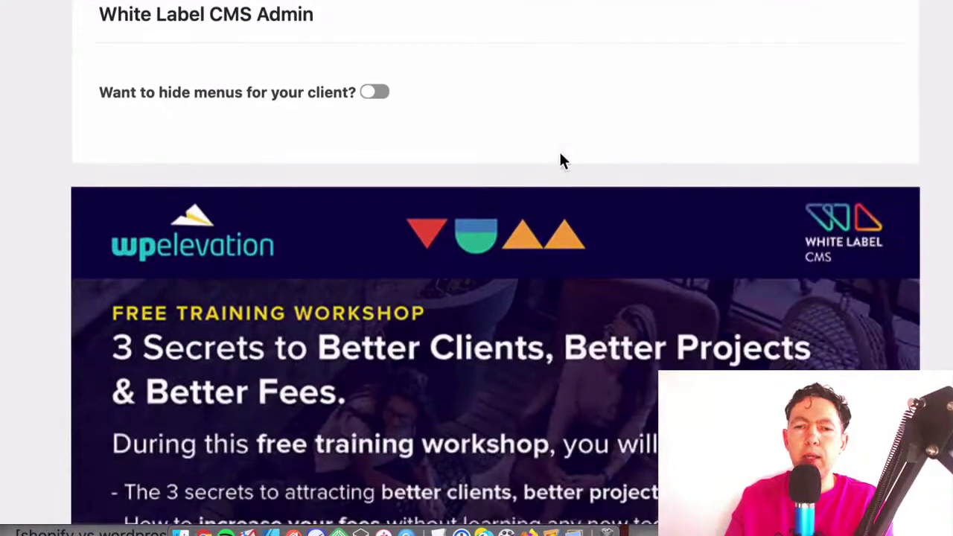
left_click(381, 94)
scroll(574, 85, "down", 5)
scroll(577, 85, "up", 2)
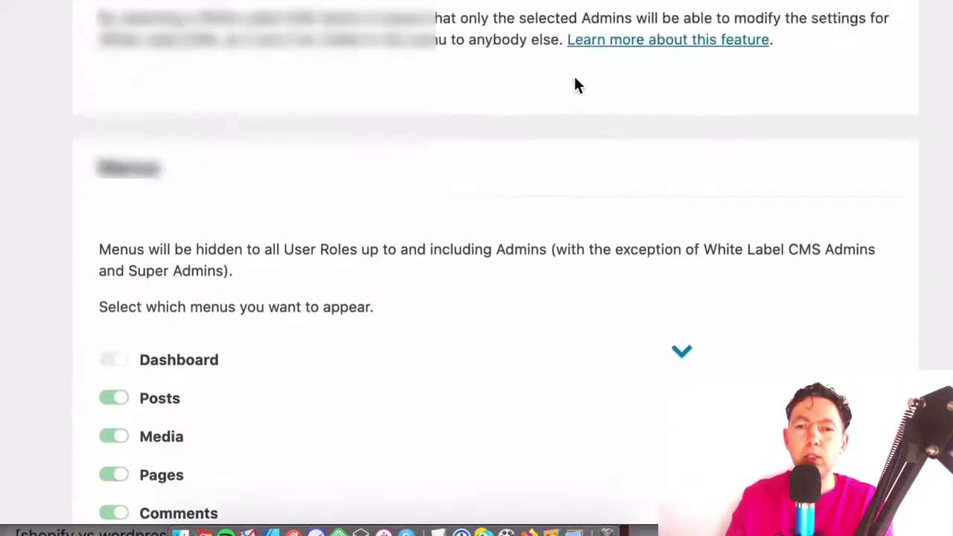
scroll(576, 86, "down", 5)
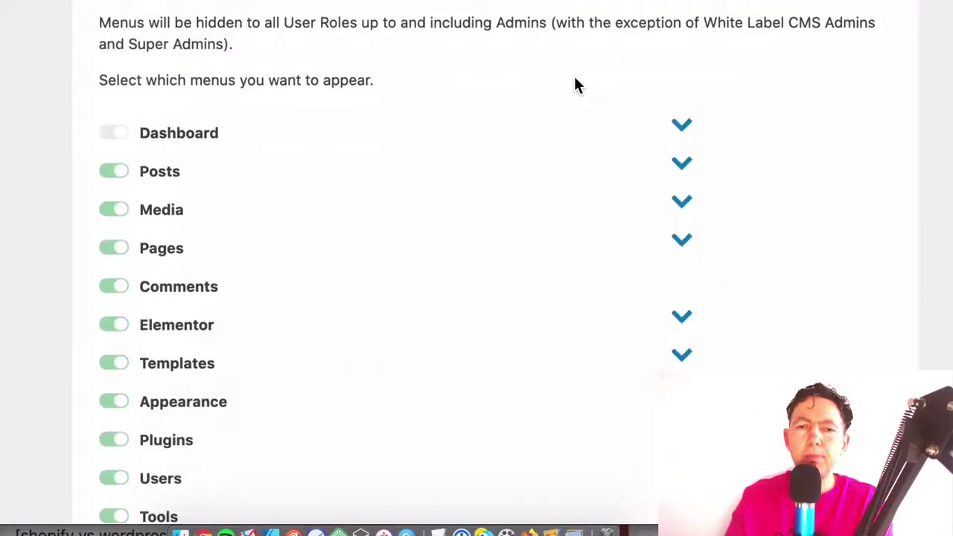
scroll(574, 85, "up", 4)
scroll(576, 85, "down", 3)
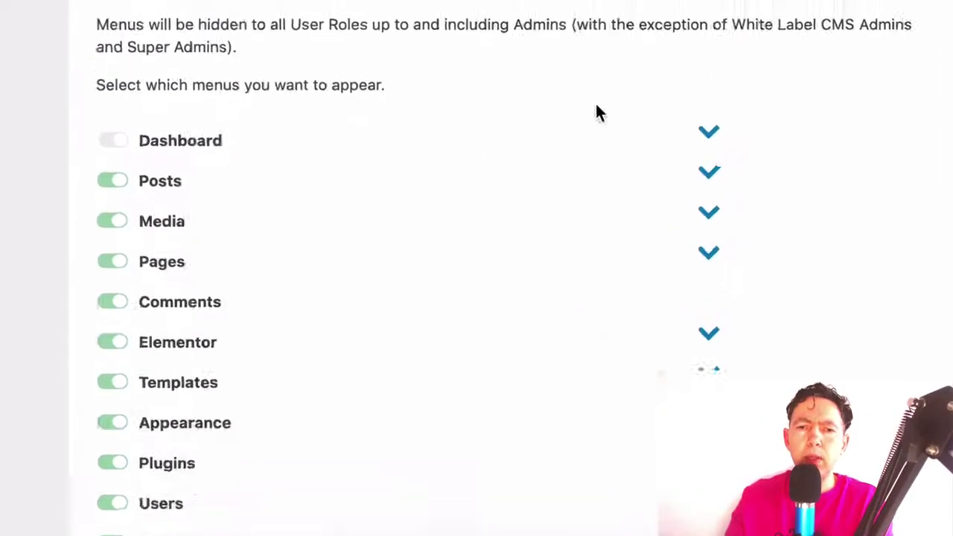
scroll(268, 212, "down", 1)
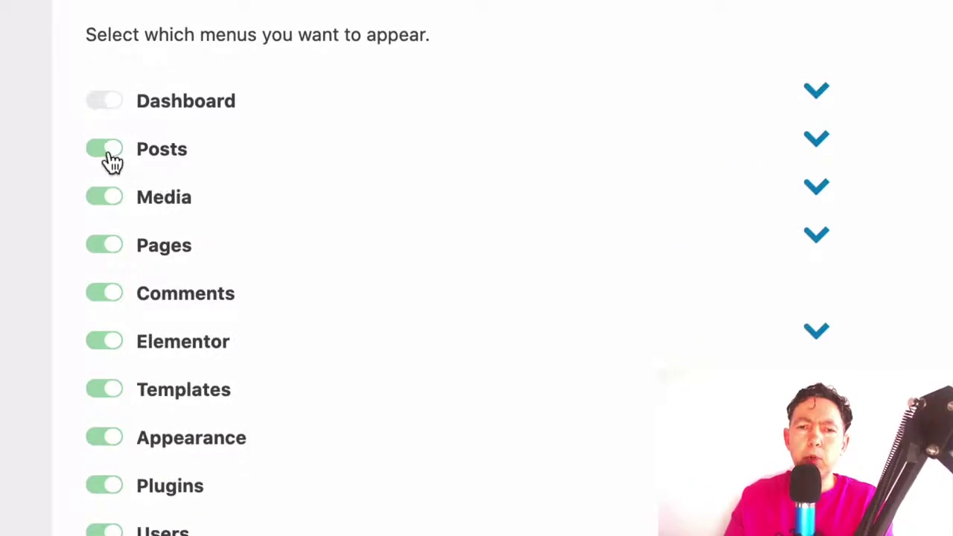
scroll(108, 160, "down", 1)
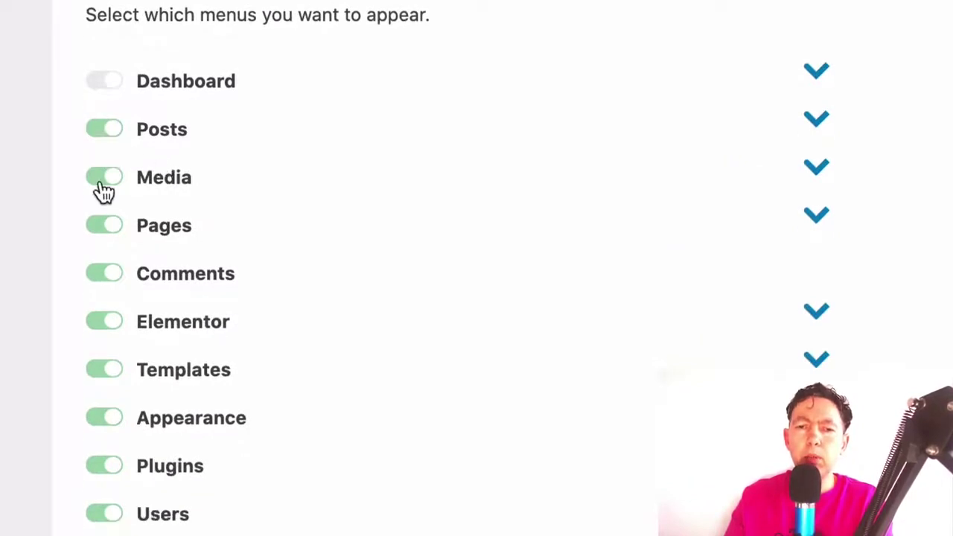
Hide the Pages, Elementor, Templates, Appearance, Plugins, Users, Tools and Settings menus from the client
left_click(102, 234)
left_click(97, 324)
left_click(95, 374)
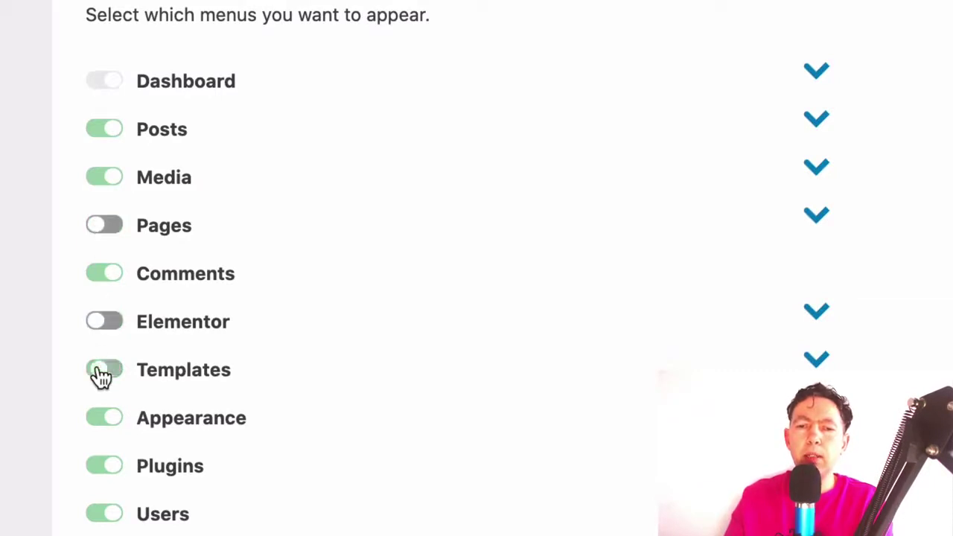
left_click(101, 421)
left_click(97, 470)
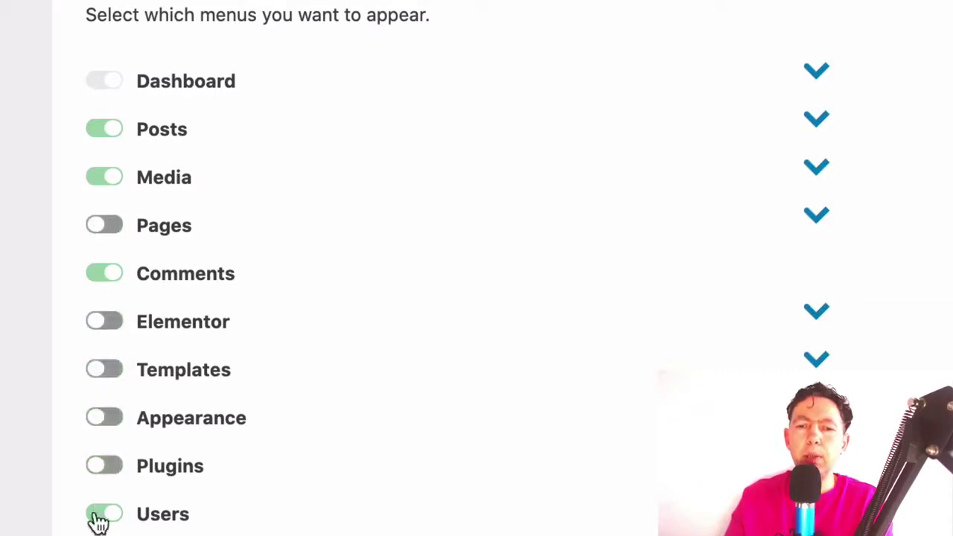
left_click(97, 515)
scroll(98, 471, "down", 3)
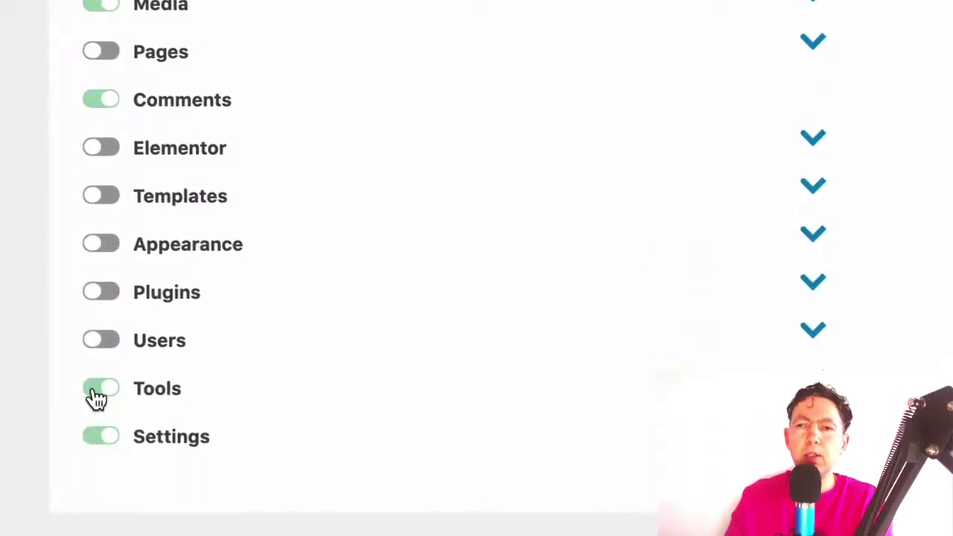
left_click(97, 396)
left_click(100, 439)
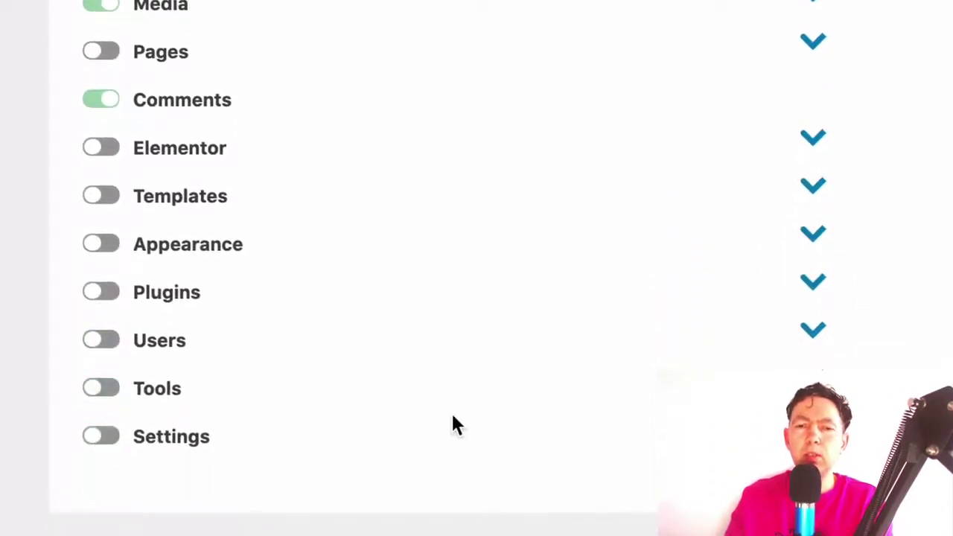
scroll(454, 420, "up", 1)
scroll(454, 422, "up", 1)
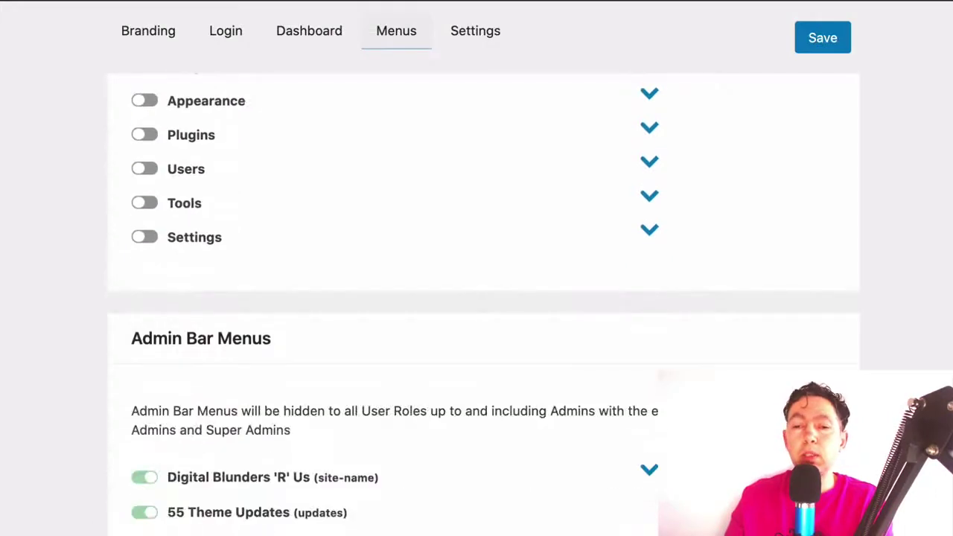
scroll(483, 298, "up", 7)
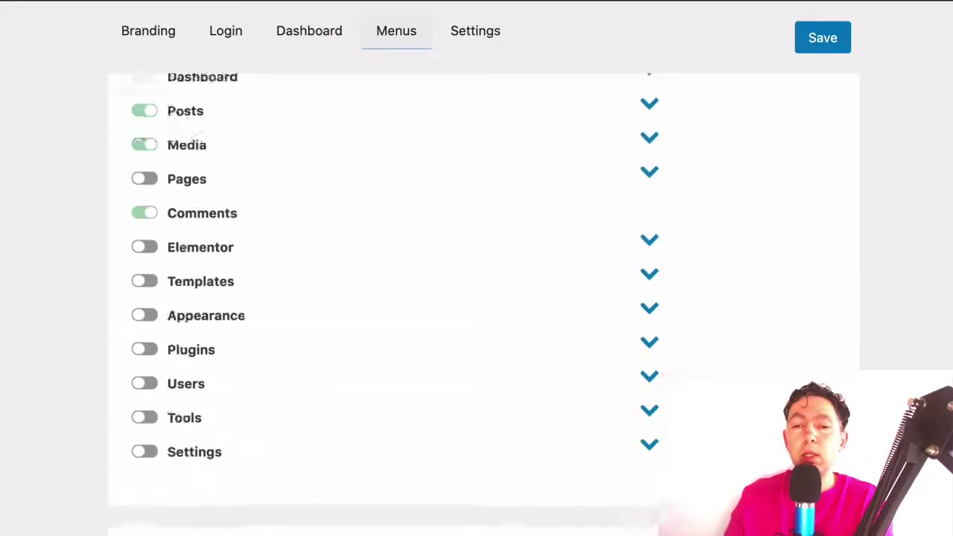
Save the menu restrictions and reload the admin to check the client's trimmed sidebar
left_click(823, 38)
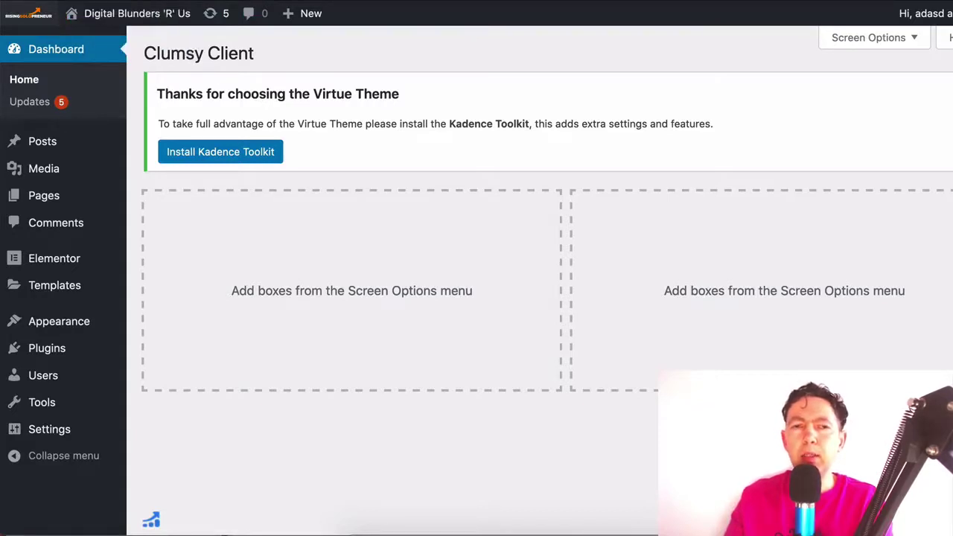
left_click(152, 516)
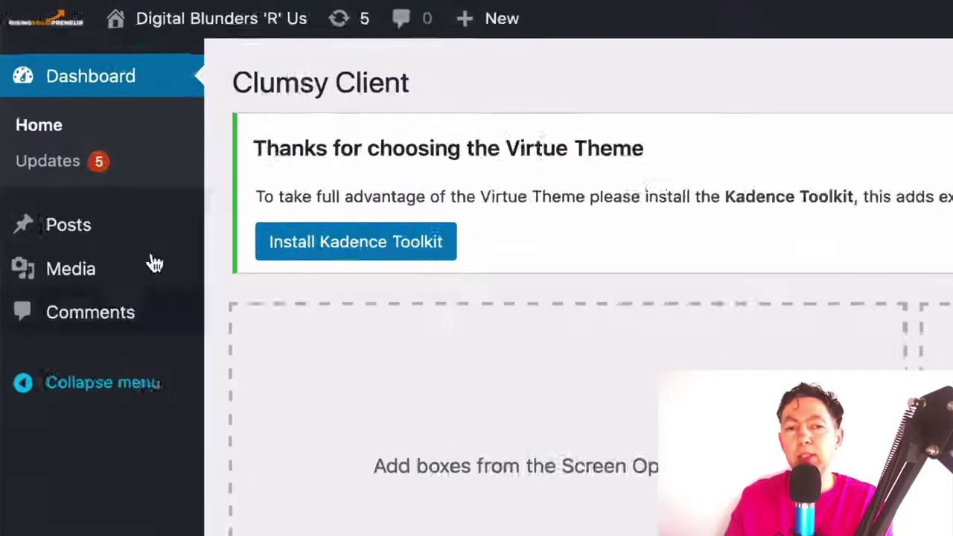
mouse_move(47, 146)
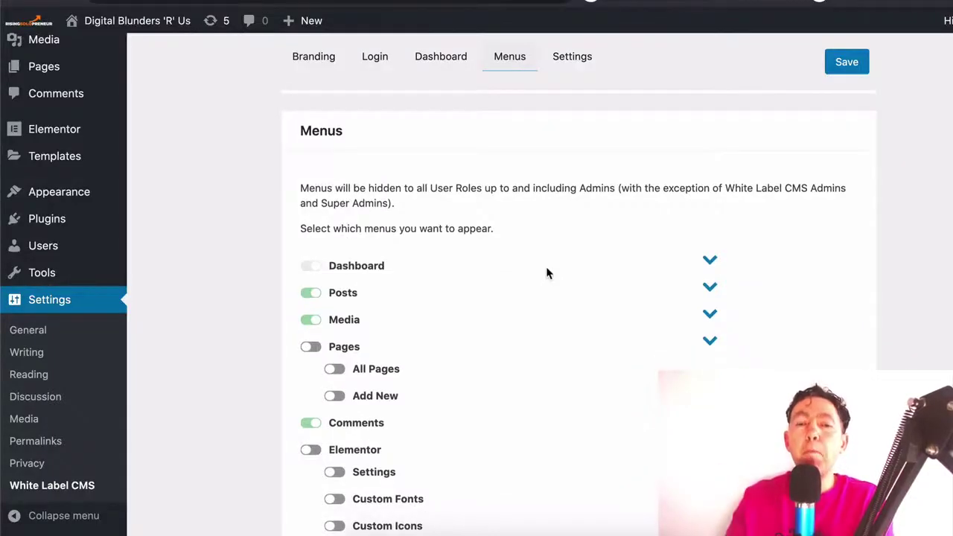
scroll(547, 274, "down", 3)
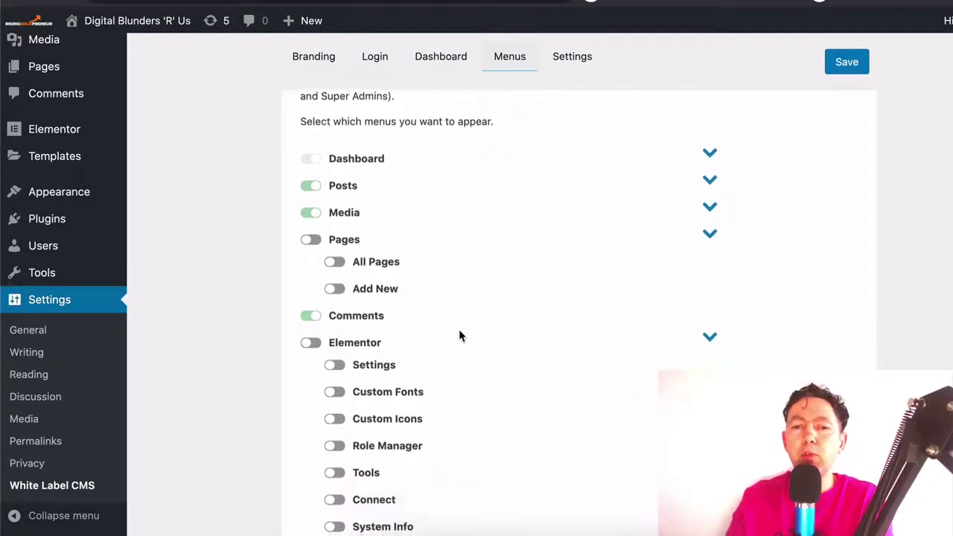
scroll(459, 335, "down", 1)
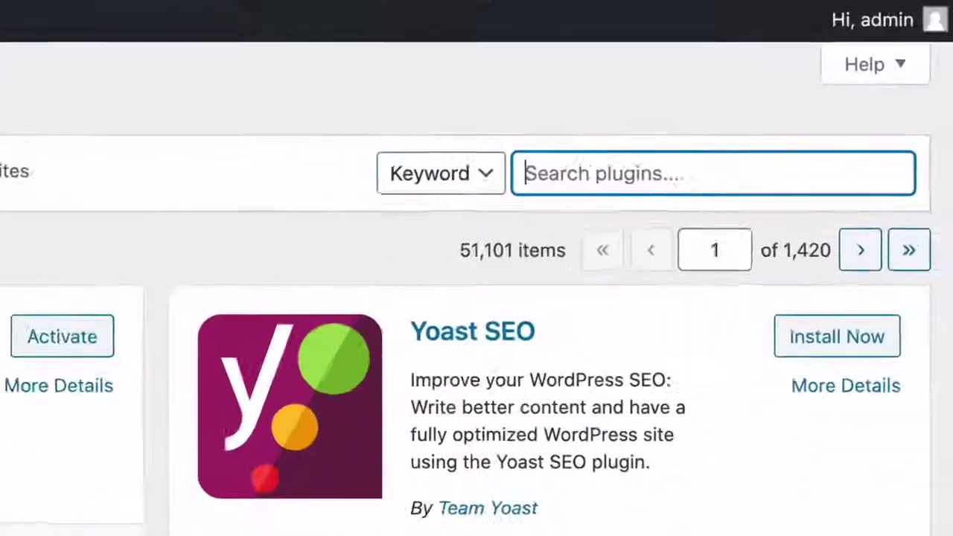
Search the plugin directory for 'user roles'
type("user role")
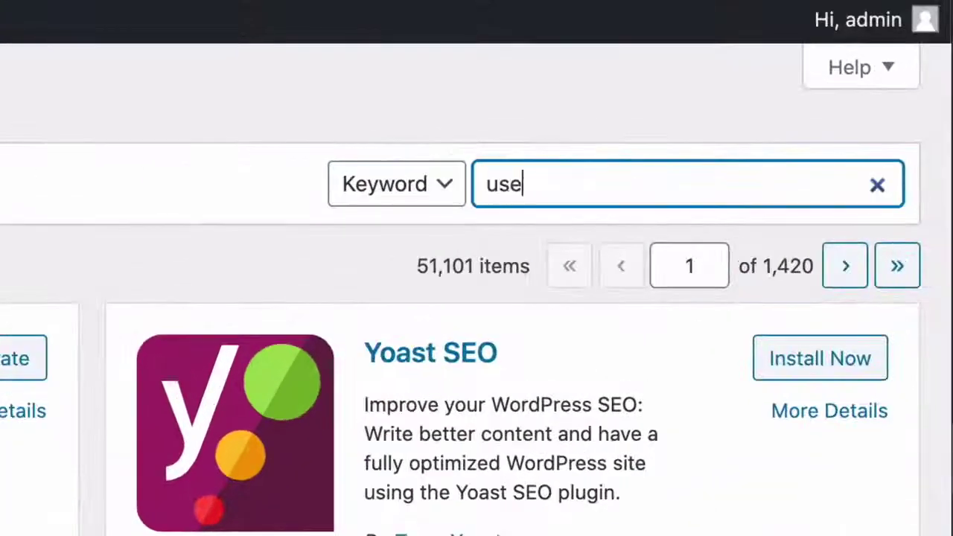
type("s")
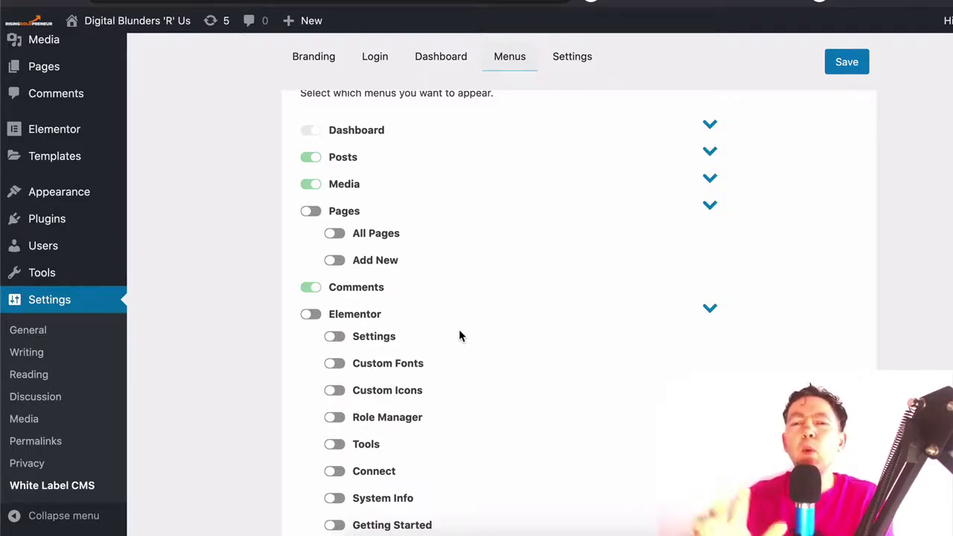
scroll(460, 335, "up", 1)
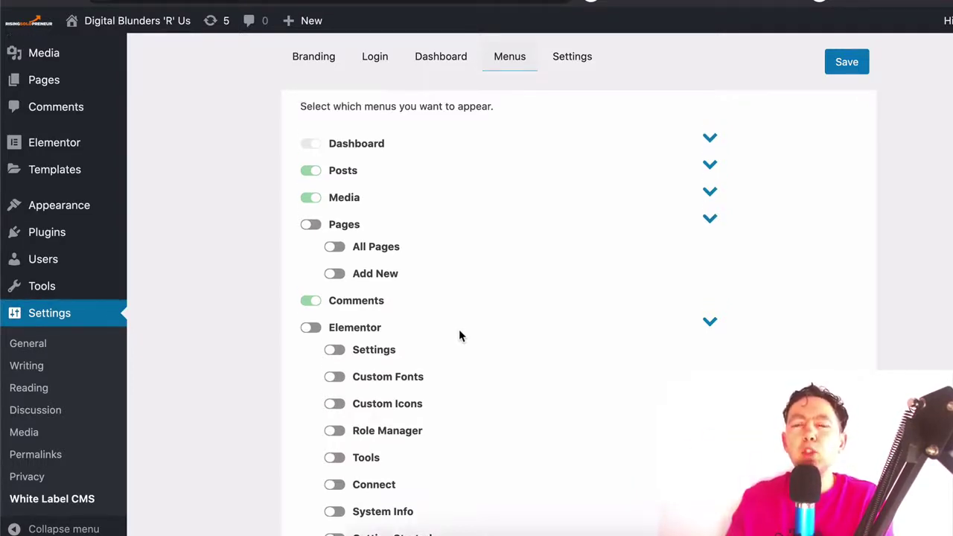
scroll(459, 334, "up", 1)
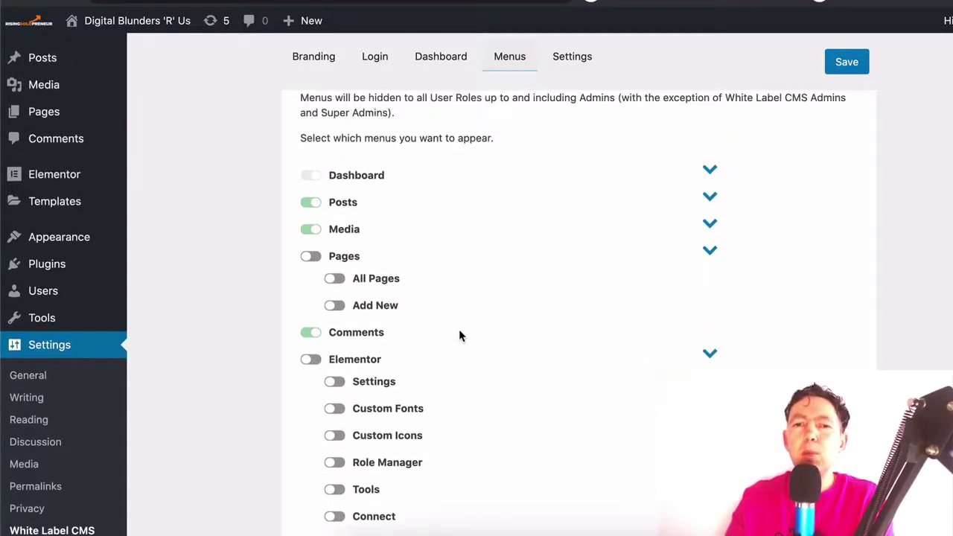
scroll(459, 335, "up", 1)
scroll(459, 334, "down", 1)
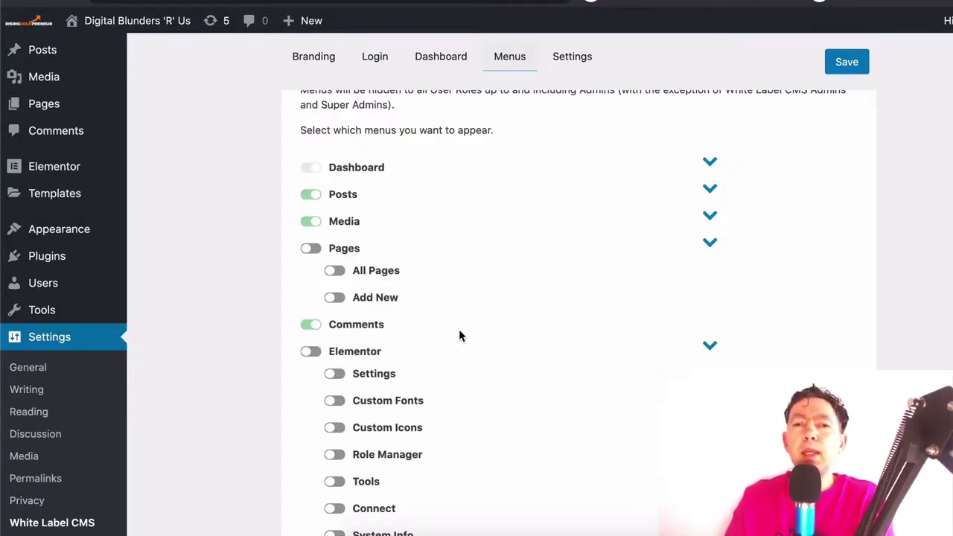
scroll(459, 336, "down", 1)
scroll(460, 333, "down", 1)
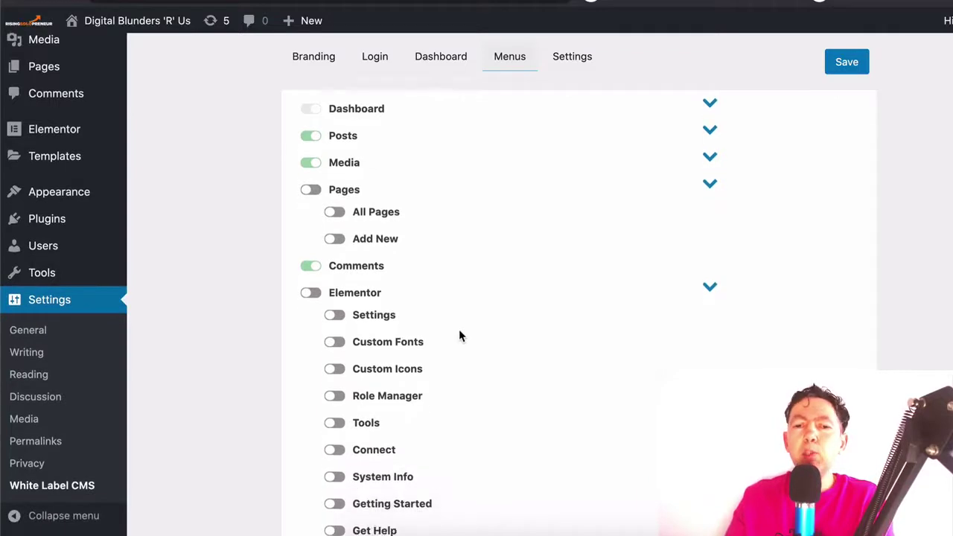